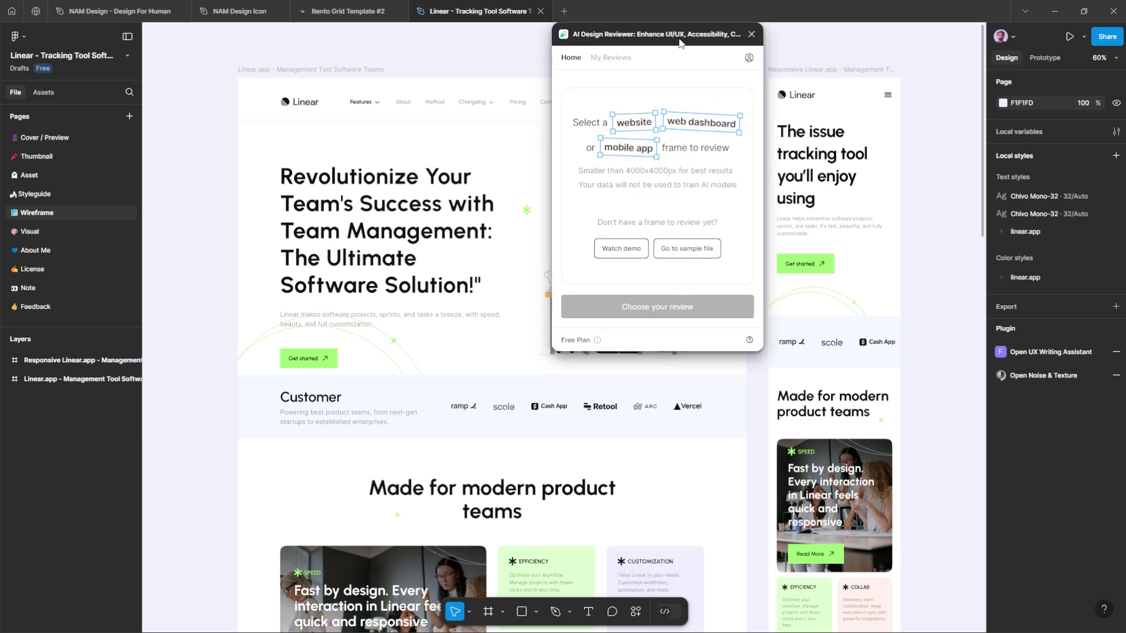
- Run an Improve copy review on the "Linear.app - Management Tool Software Teams" frame with AI Design Reviewer
drag(681, 43, 869, 84)
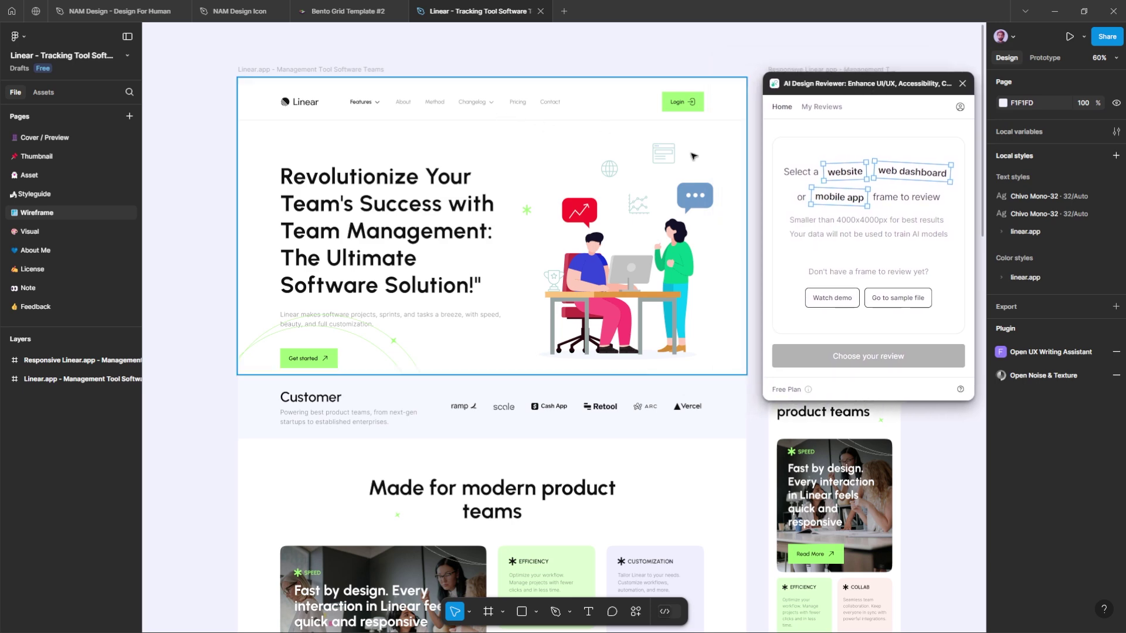
click(306, 73)
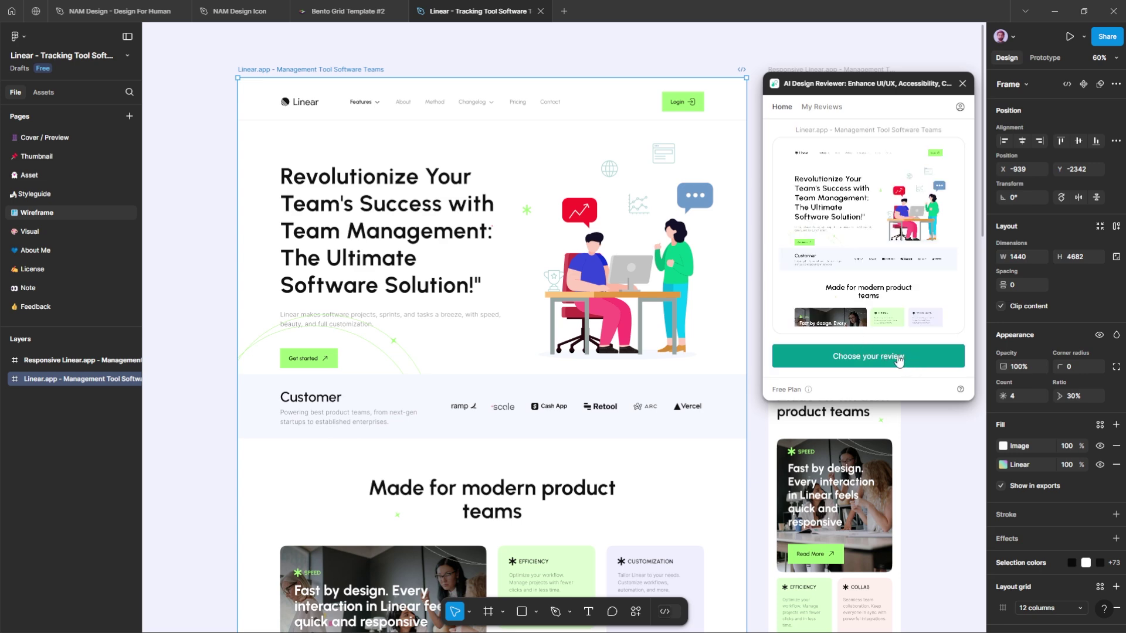
click(886, 360)
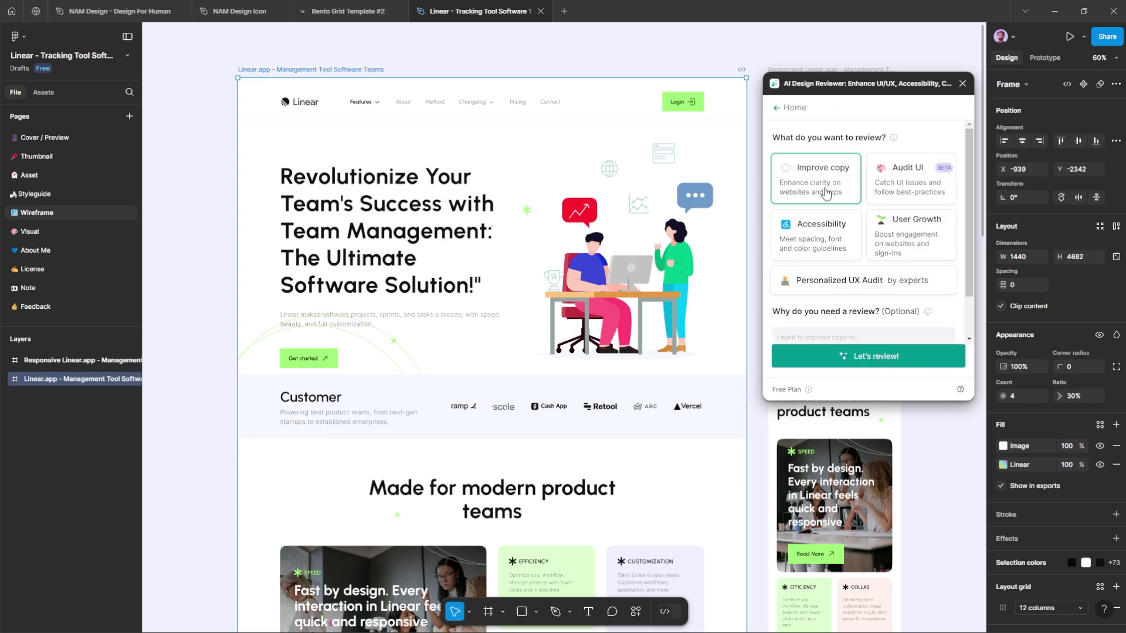
click(880, 358)
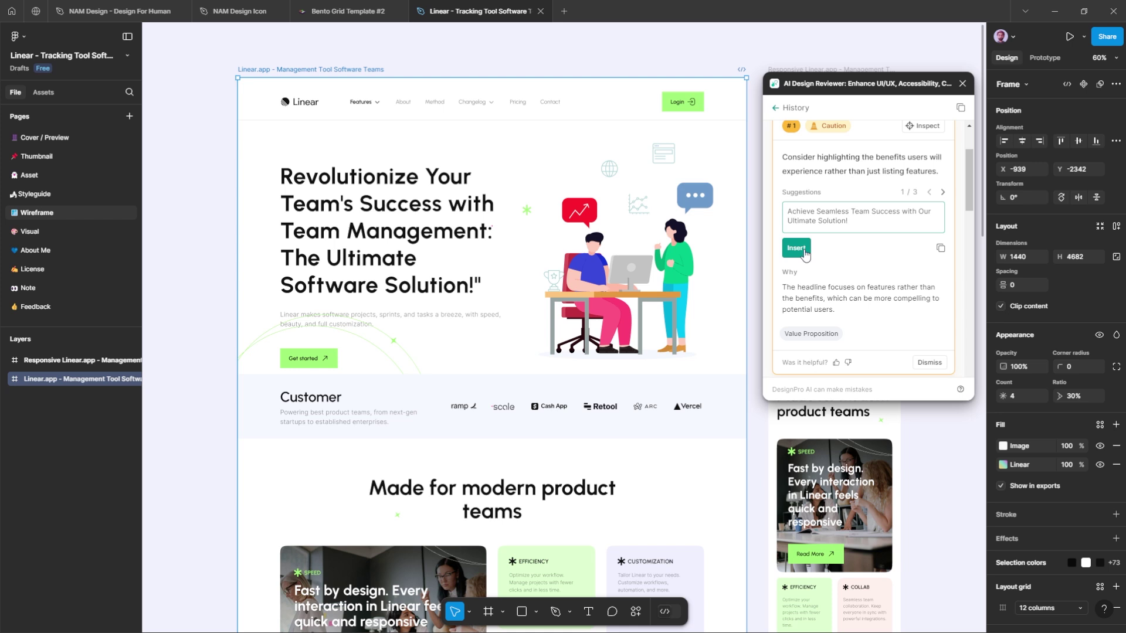
- Compare the suggestions for issue #1 and insert "Achieve Seamless Team Success with Our Ultimate Solution!" as the hero headline
click(944, 193)
click(943, 193)
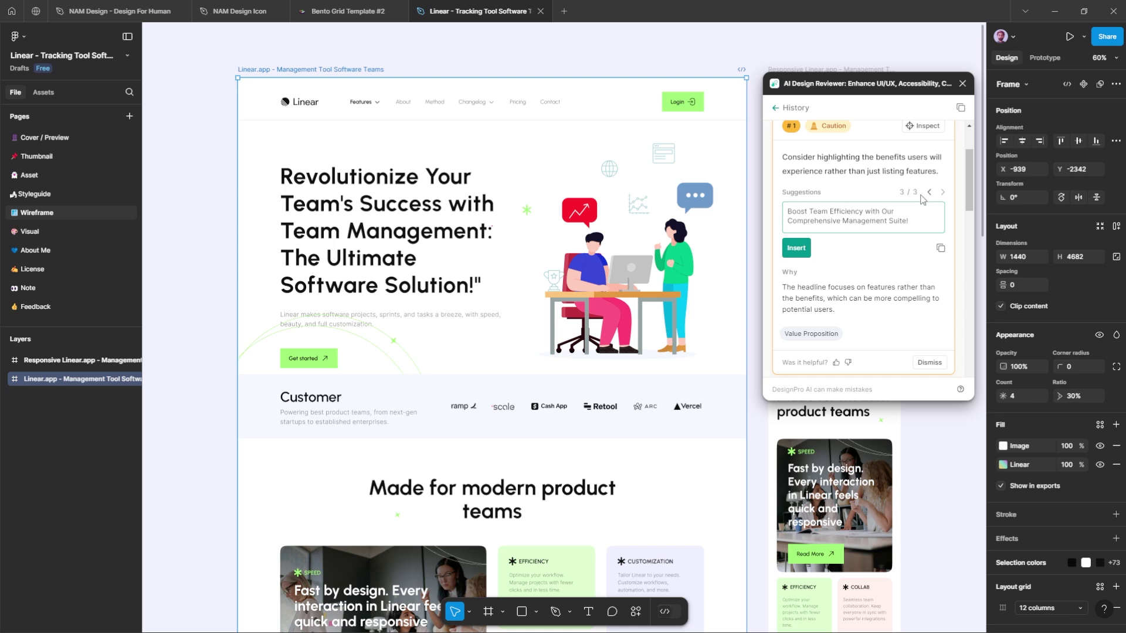
click(929, 193)
click(929, 194)
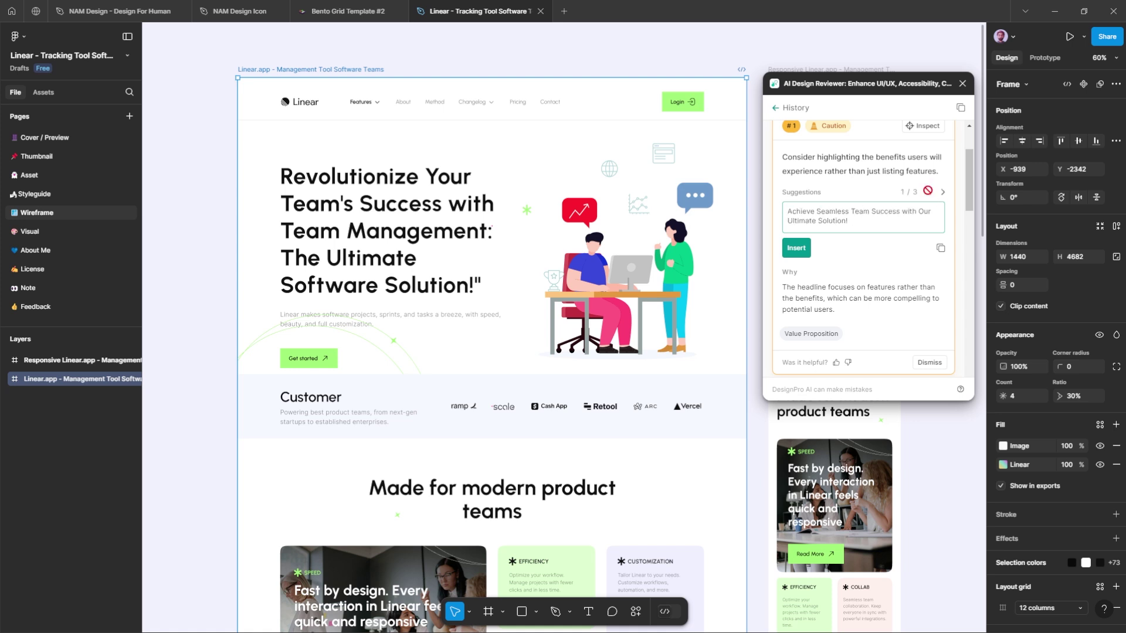
click(800, 252)
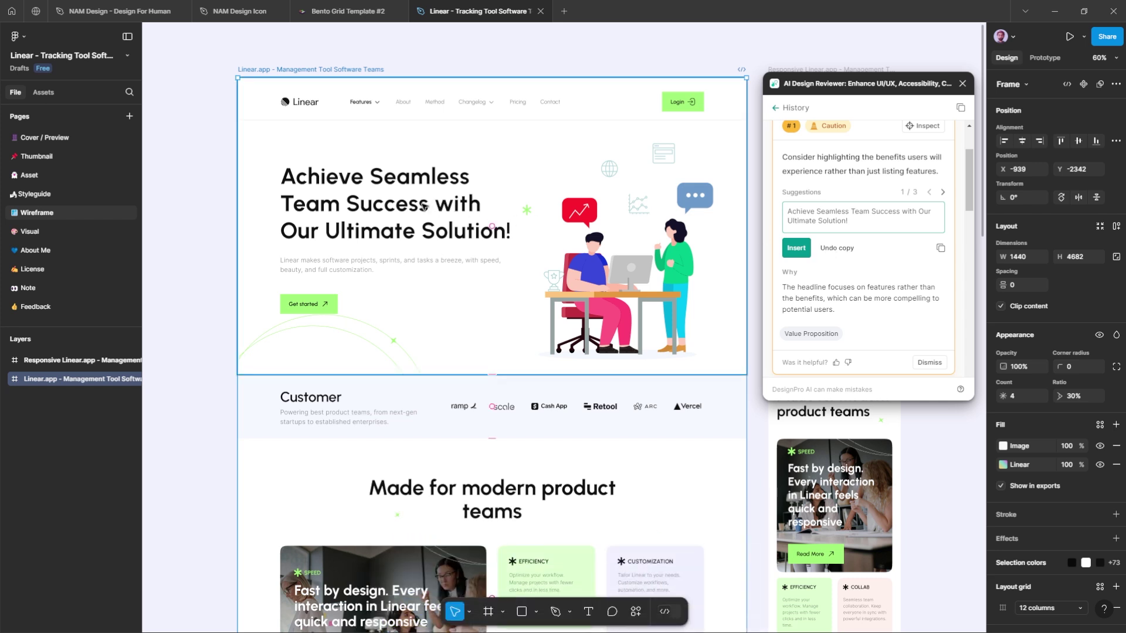
- Insert the issue #2 suggestion "Start Your Free Trial" as the CTA text and inspect that text on the canvas
scroll(838, 268, down, 2)
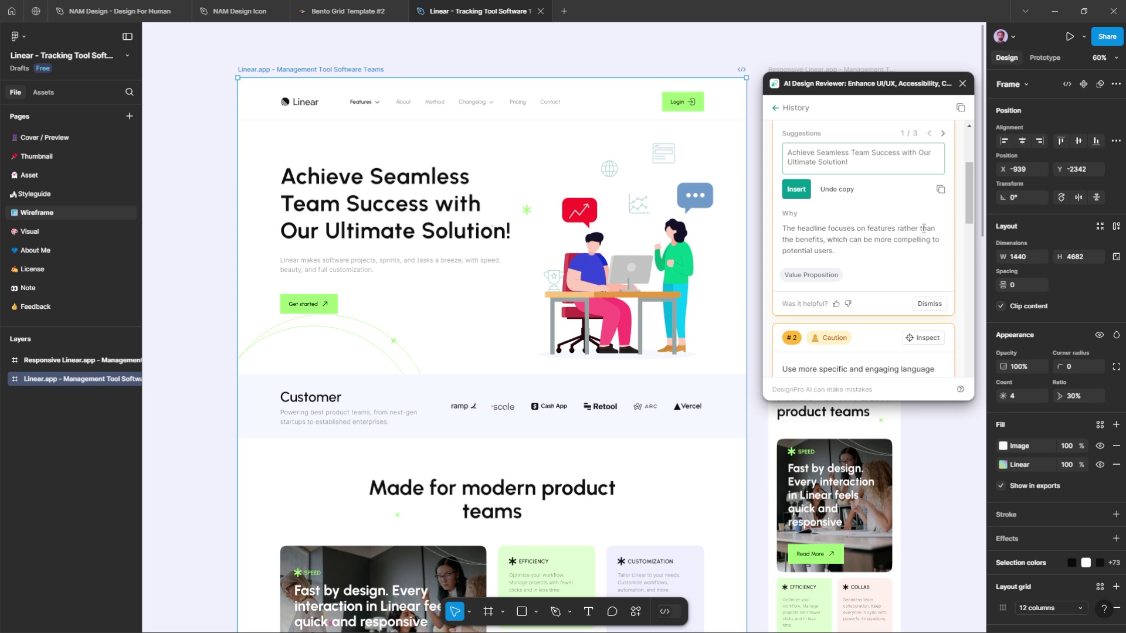
scroll(862, 249, down, 3)
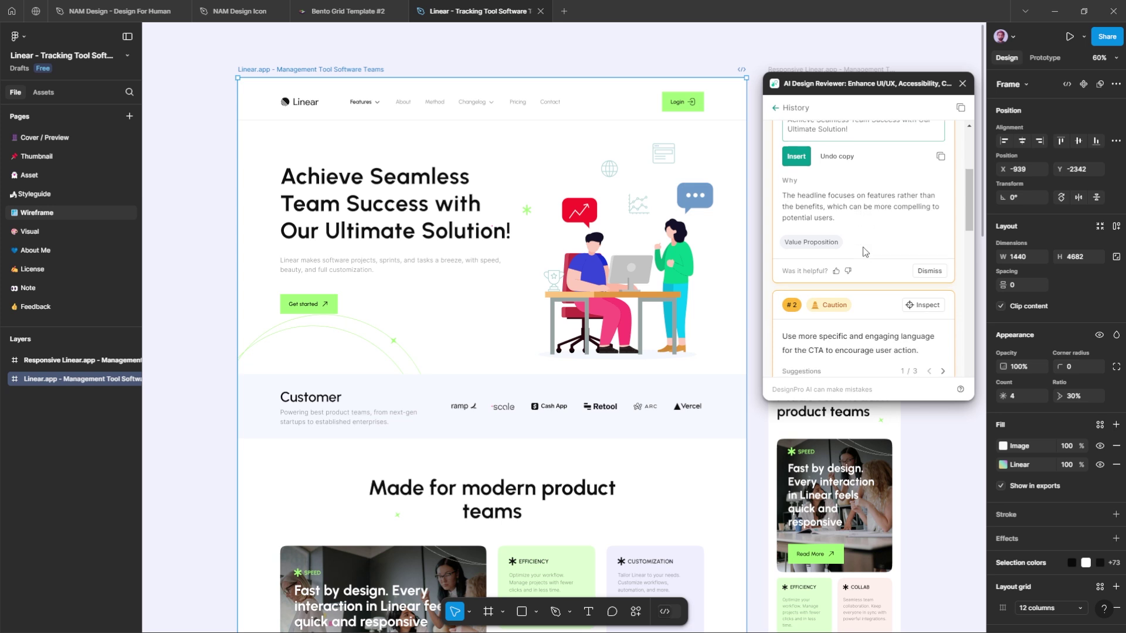
scroll(863, 251, down, 3)
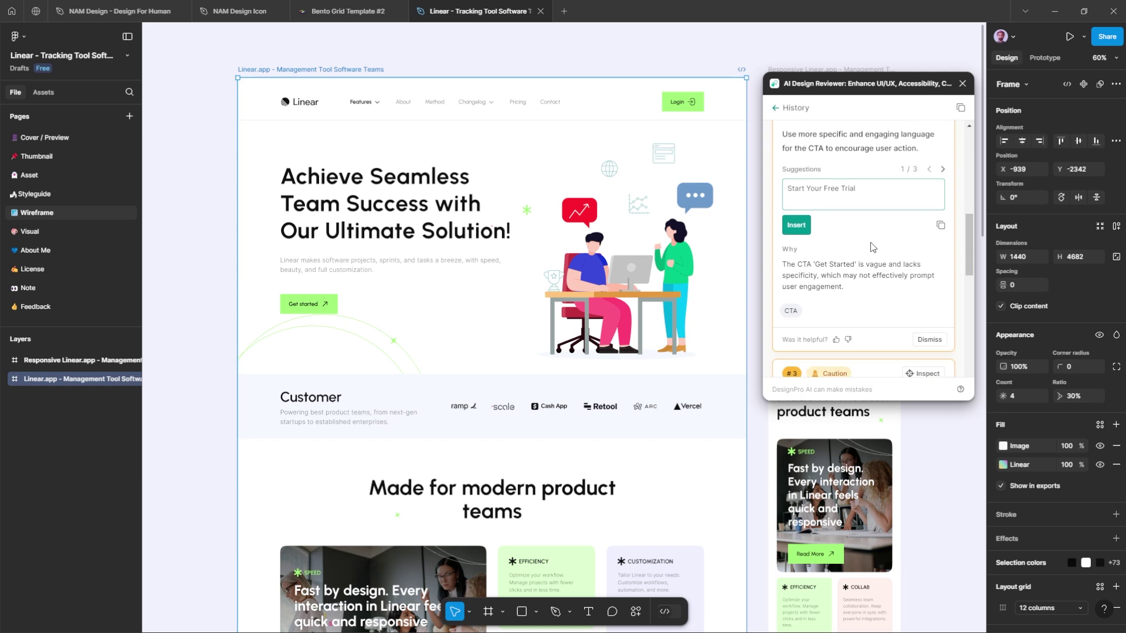
scroll(863, 251, up, 1)
click(798, 285)
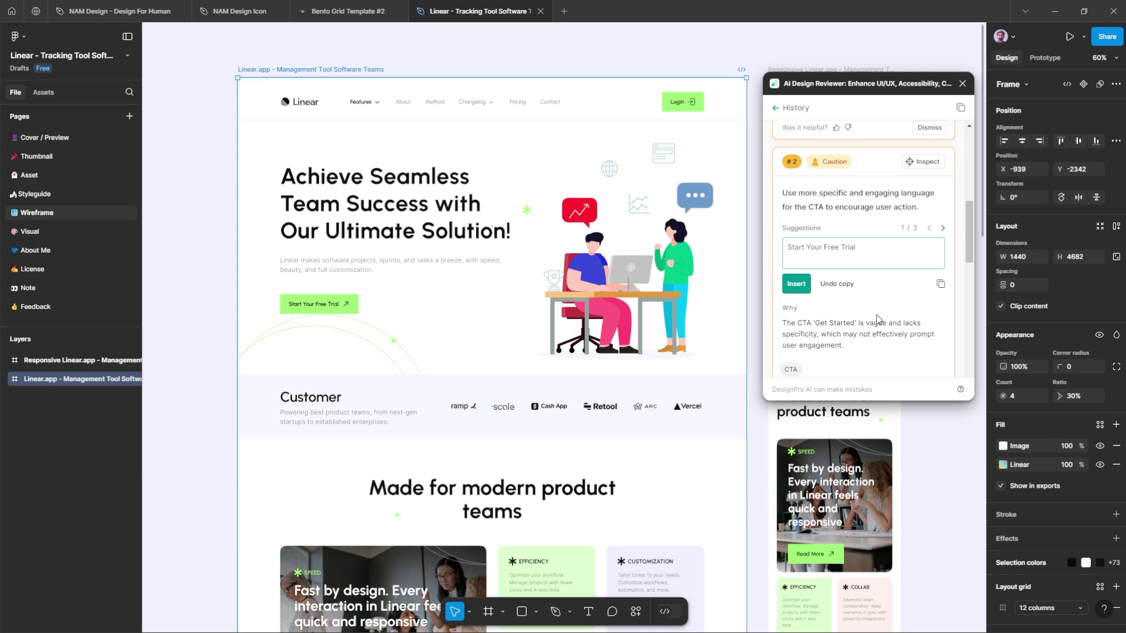
click(921, 167)
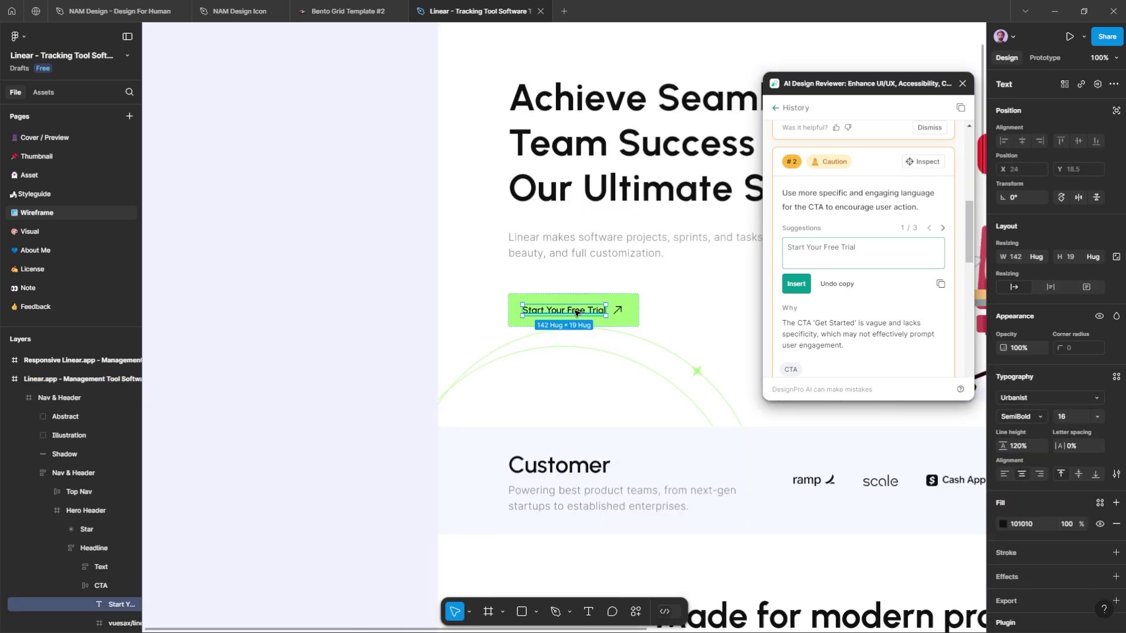
click(396, 269)
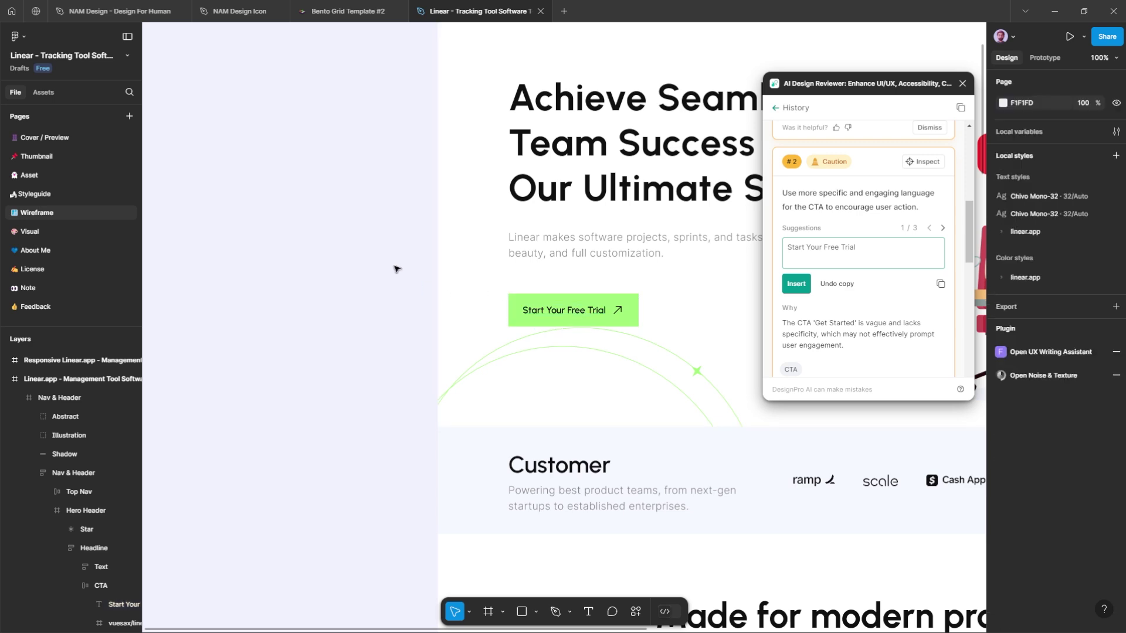
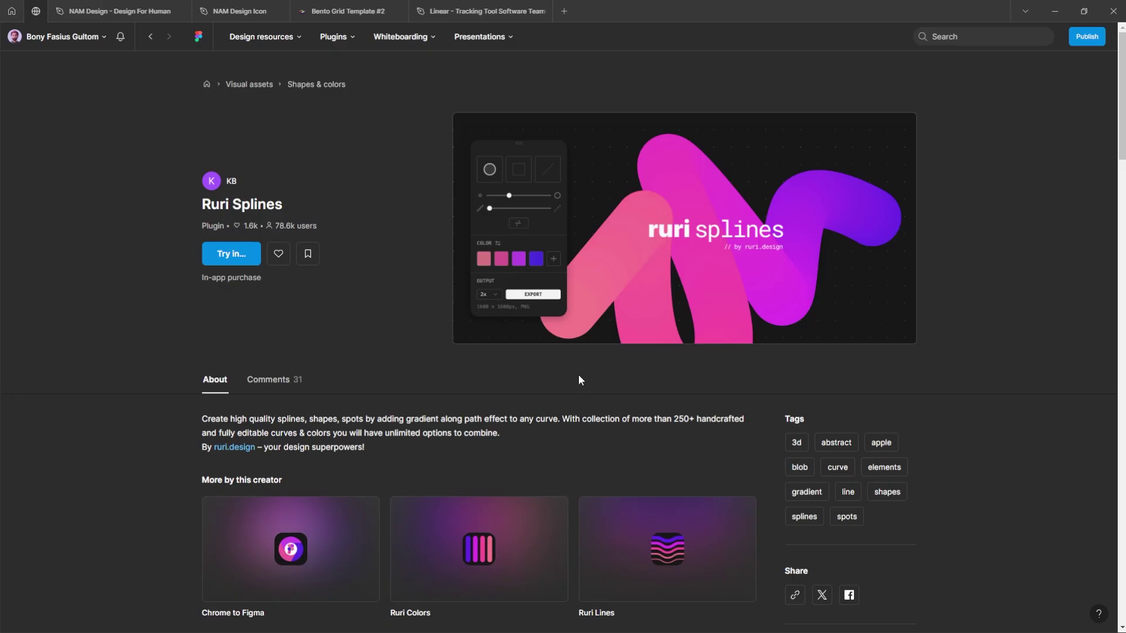
- Open the Ruri Splines plugin in the Linear - Tracking Tool Software file, accept the third-party payment notice and run it
drag(486, 433, 476, 433)
click(424, 420)
click(240, 257)
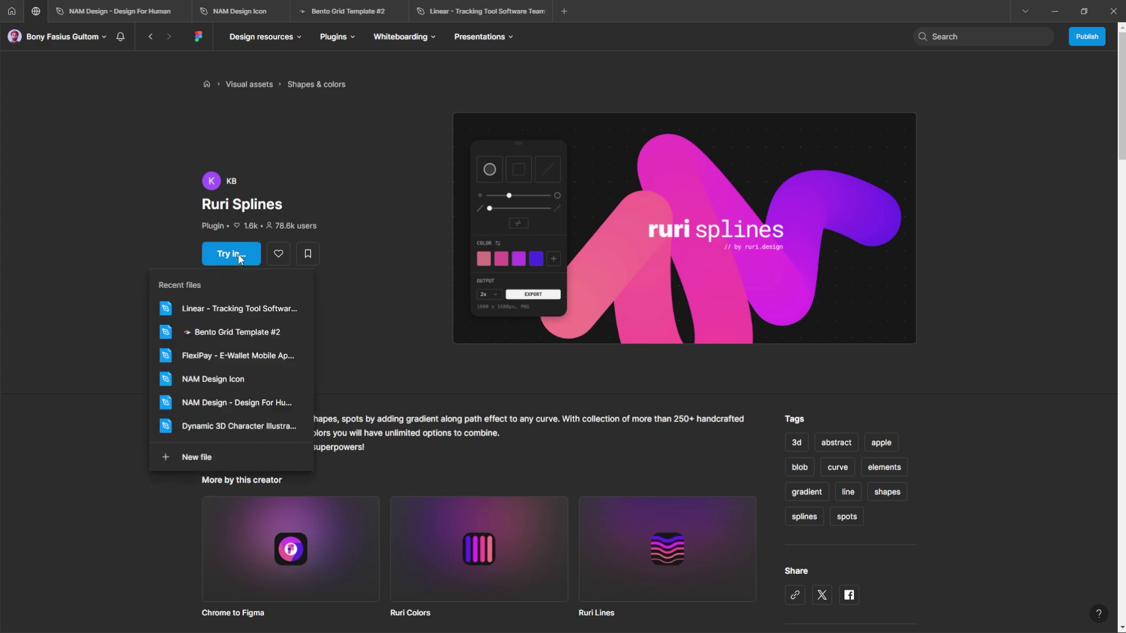
click(225, 311)
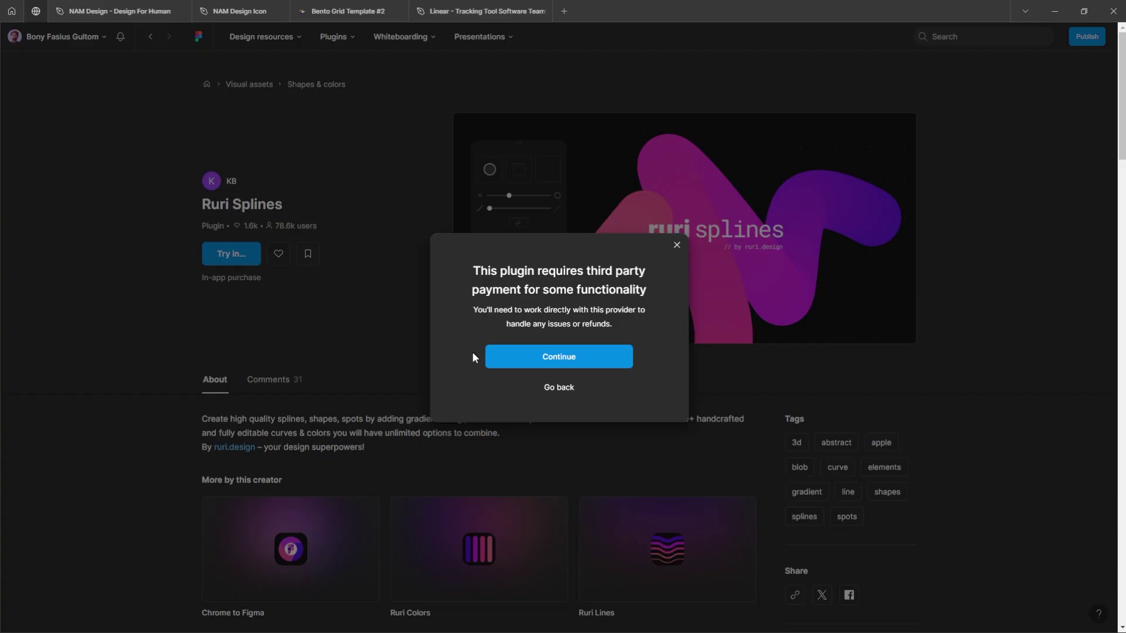
click(568, 360)
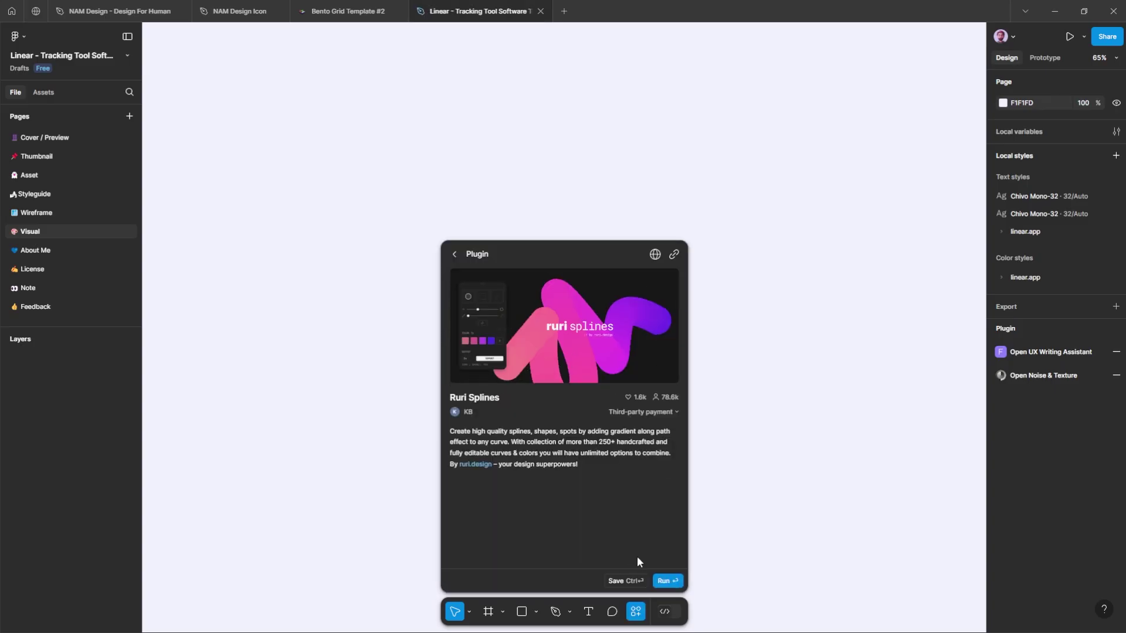
click(666, 581)
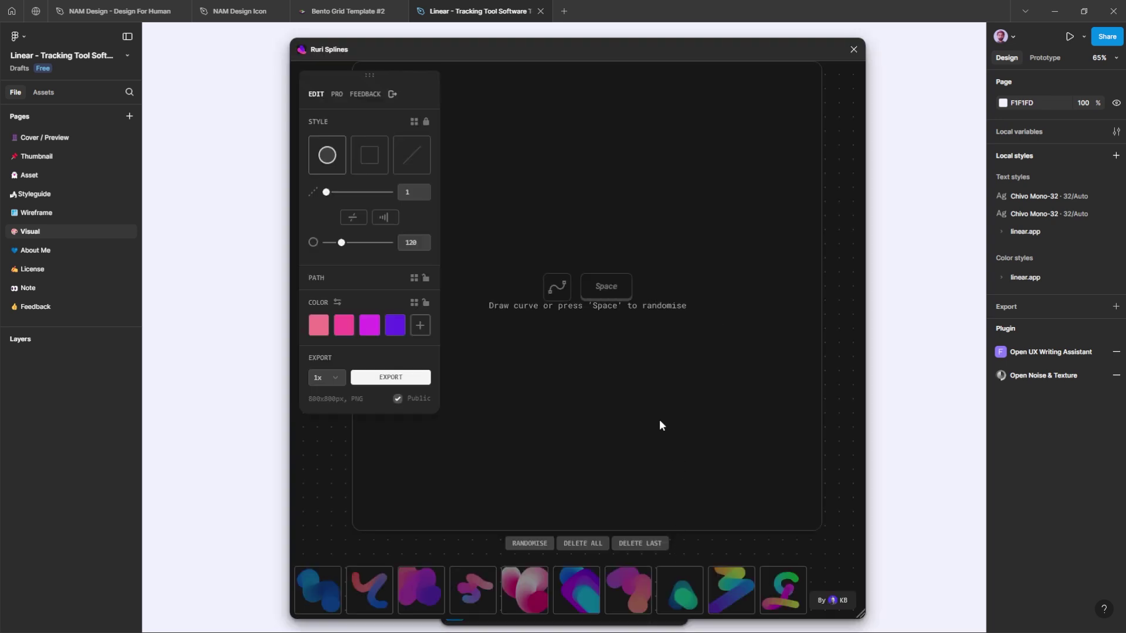
- Try the first four preset splines and set the fourth one's thickness to 111
click(321, 583)
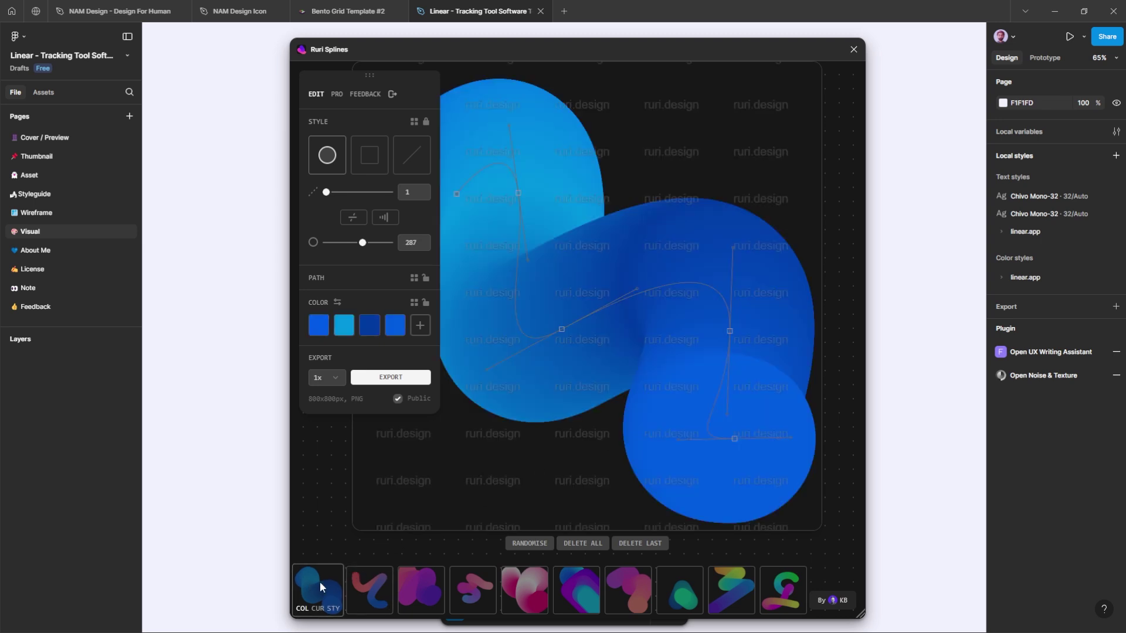
click(370, 576)
click(414, 572)
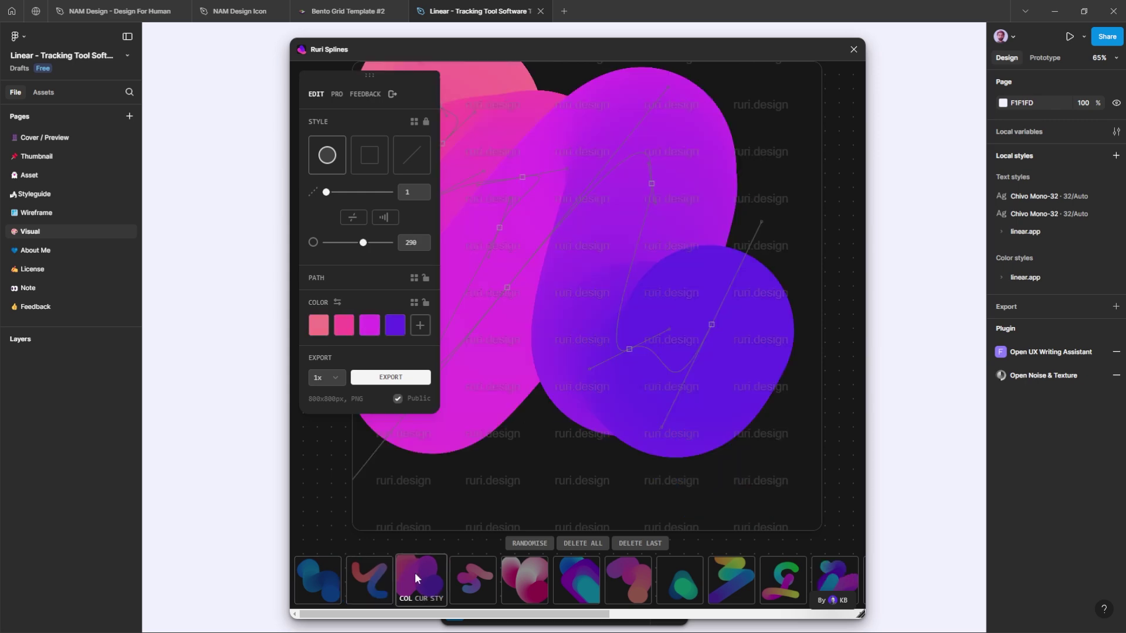
click(480, 573)
mouse_move(346, 242)
mouse_down()
mouse_move(360, 242)
mouse_move(340, 244)
mouse_up()
- Try the square and line brush styles on the spline, return to the circle style and set the thickness to 93
click(361, 166)
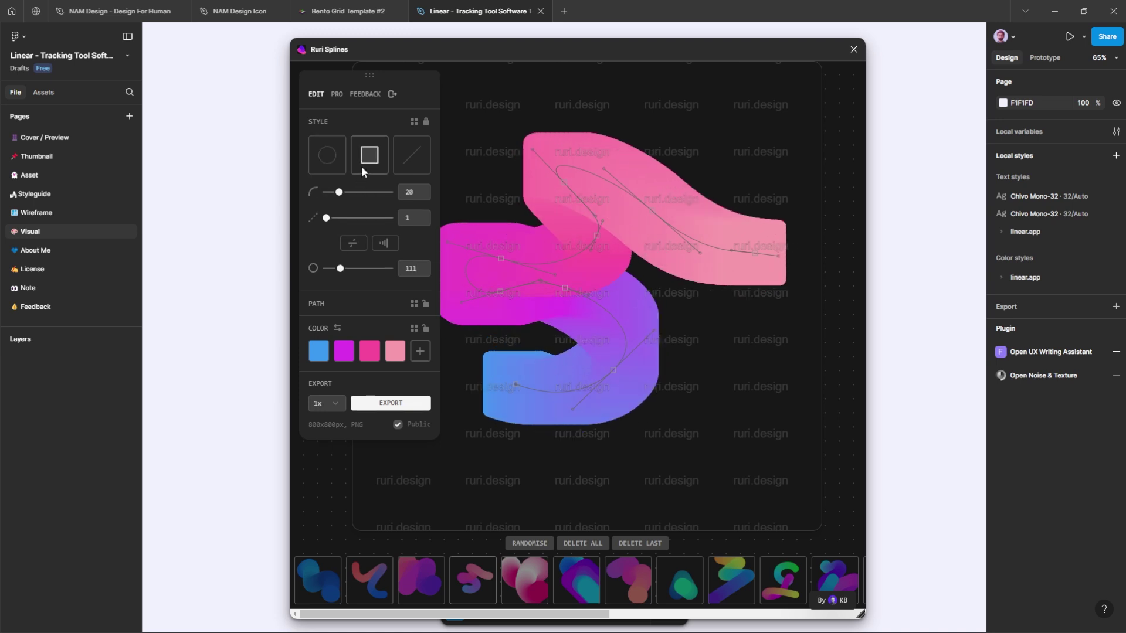
click(411, 155)
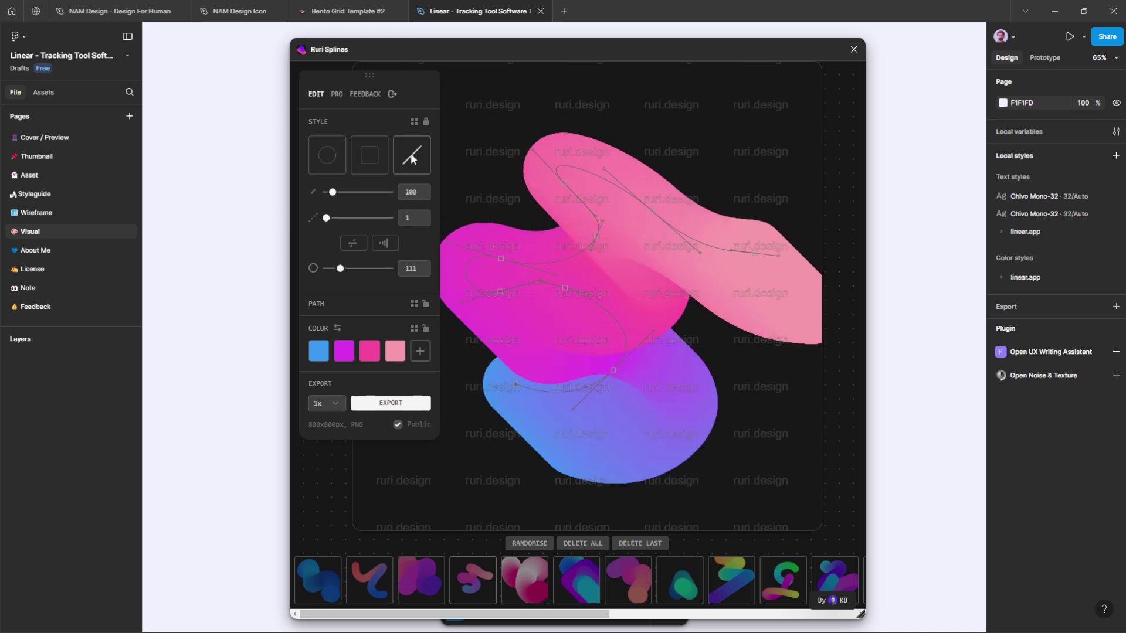
click(362, 156)
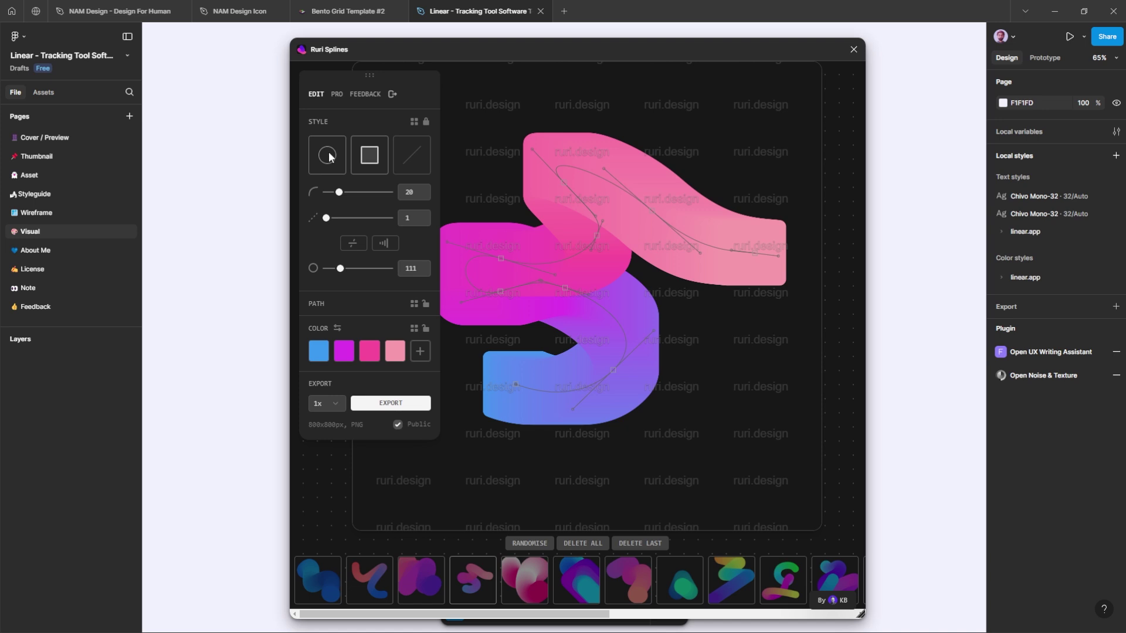
click(329, 156)
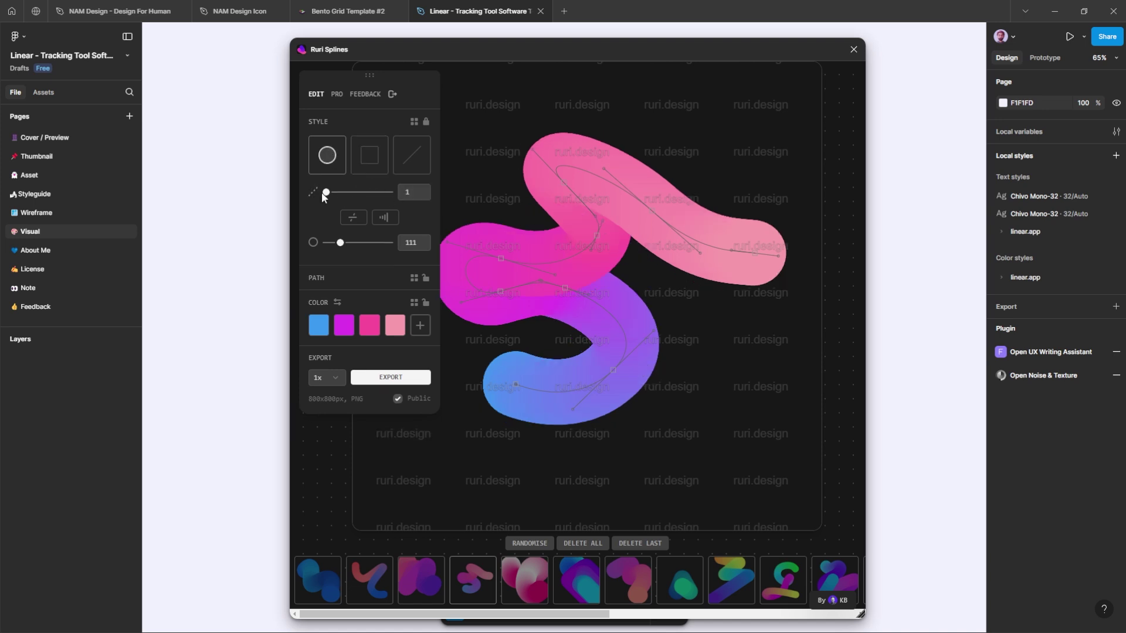
mouse_move(328, 191)
mouse_down()
mouse_move(351, 193)
mouse_move(322, 195)
mouse_up()
drag(340, 242, 337, 244)
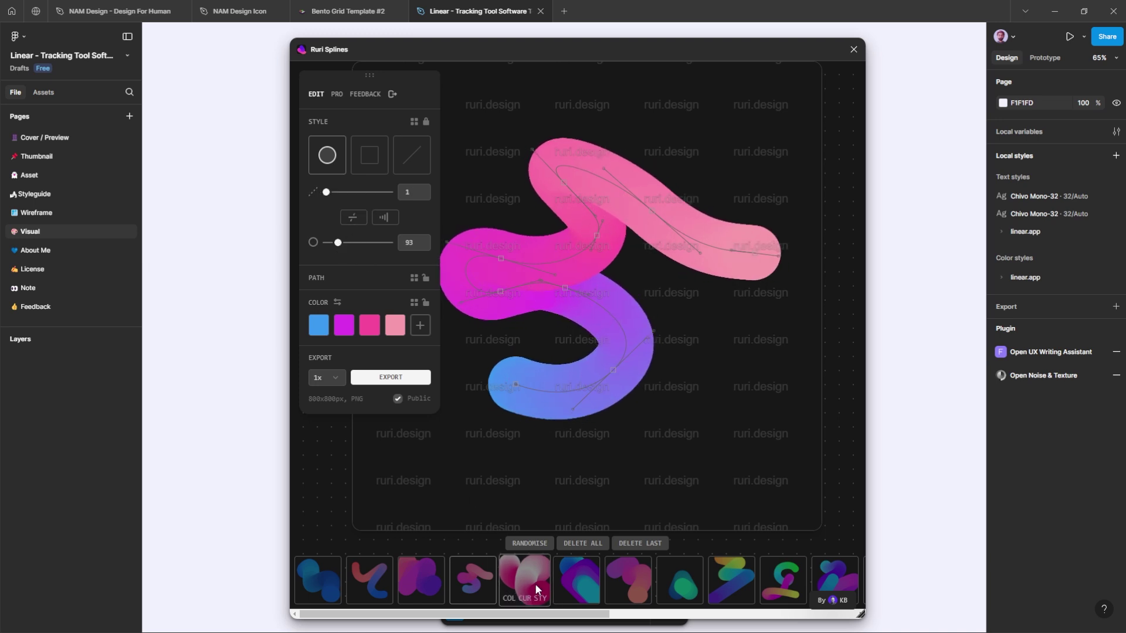
- Try several more preset splines, settle on the purple, pink and orange one and reduce its thickness
click(534, 584)
click(727, 579)
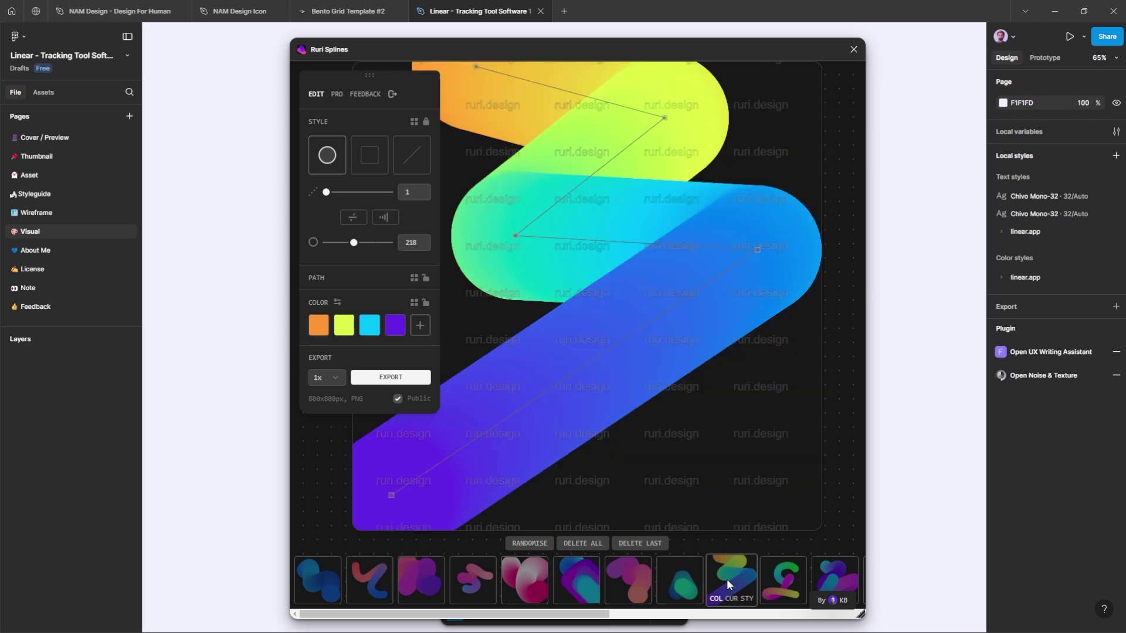
click(797, 578)
click(831, 573)
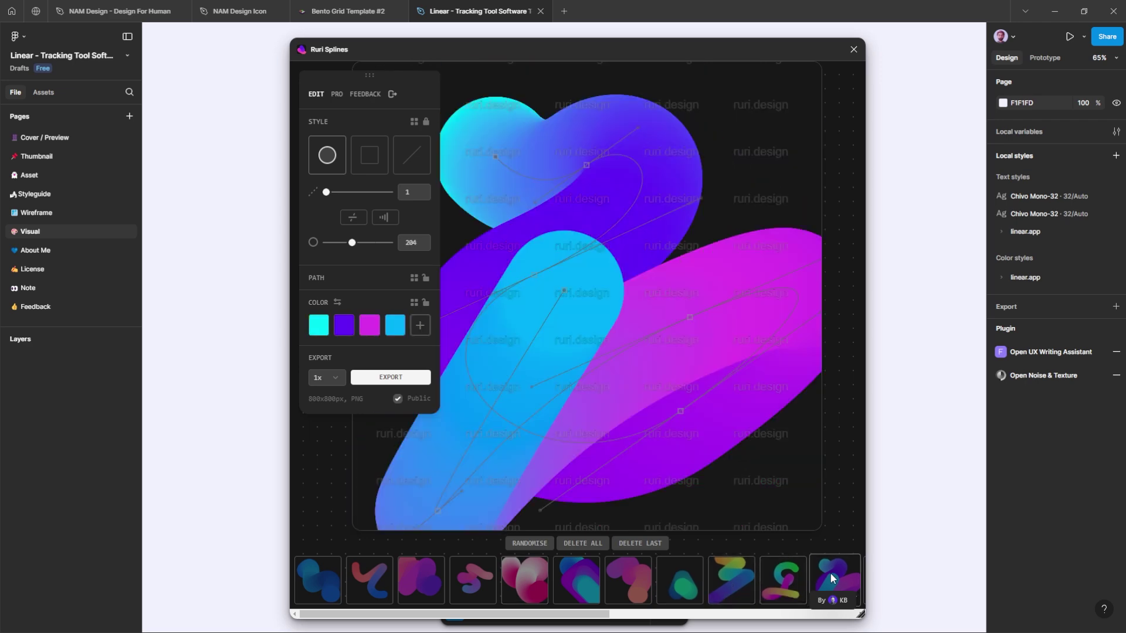
click(636, 572)
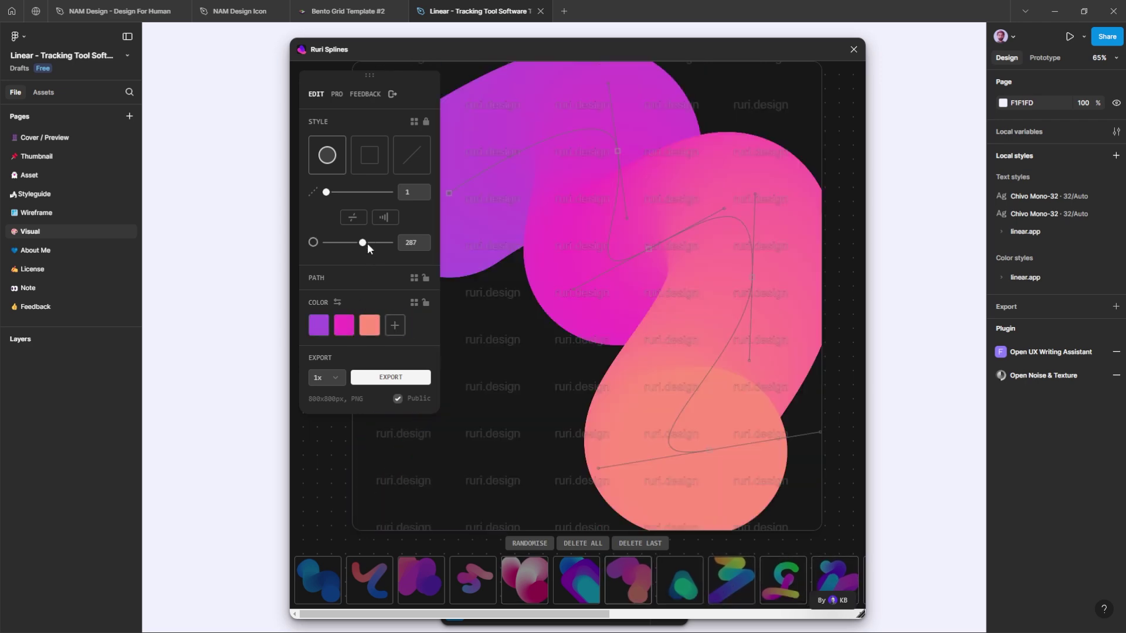
drag(361, 245, 346, 248)
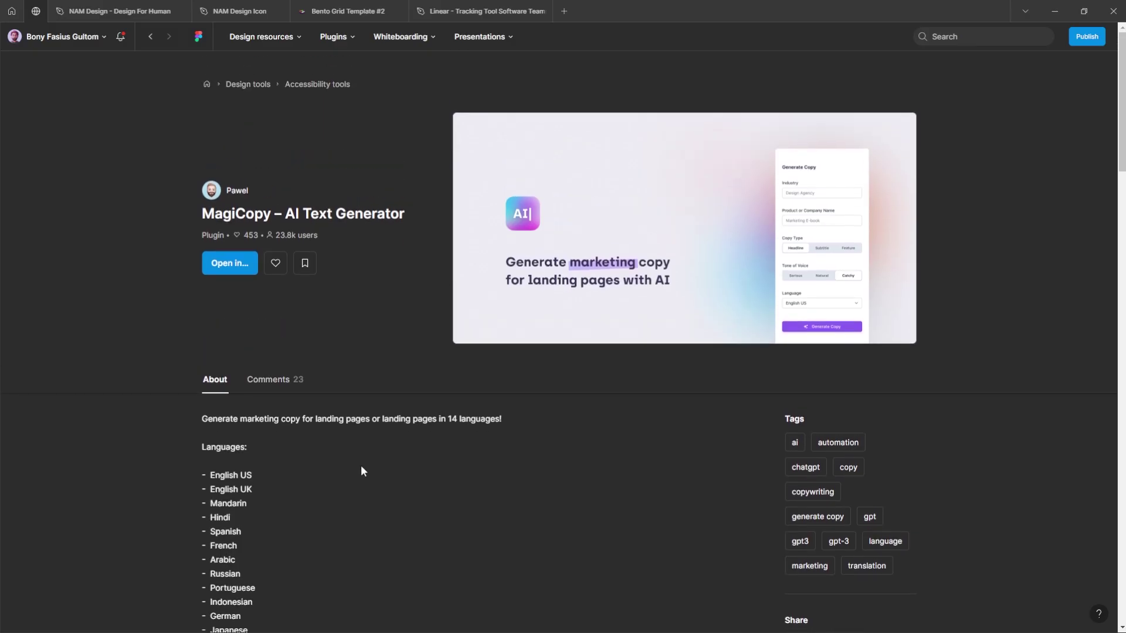
- Open the MagiCopy – AI Text Generator plugin in the Linear - Tracking Tool Software file and run it
click(227, 264)
click(225, 317)
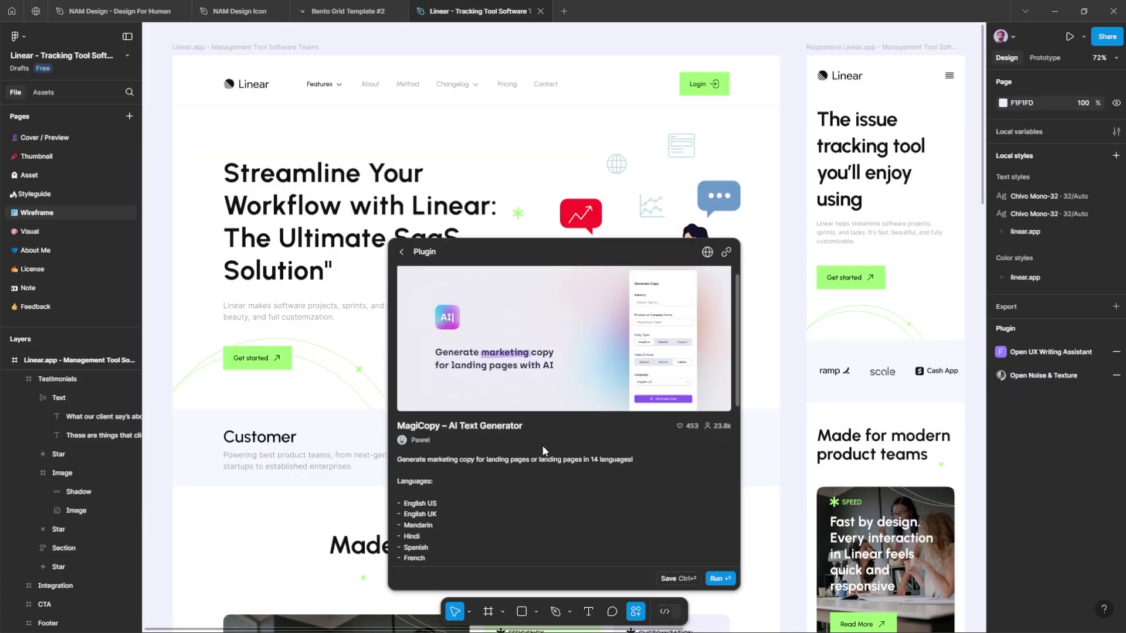
scroll(542, 451, down, 2)
scroll(543, 451, down, 2)
scroll(543, 451, up, 5)
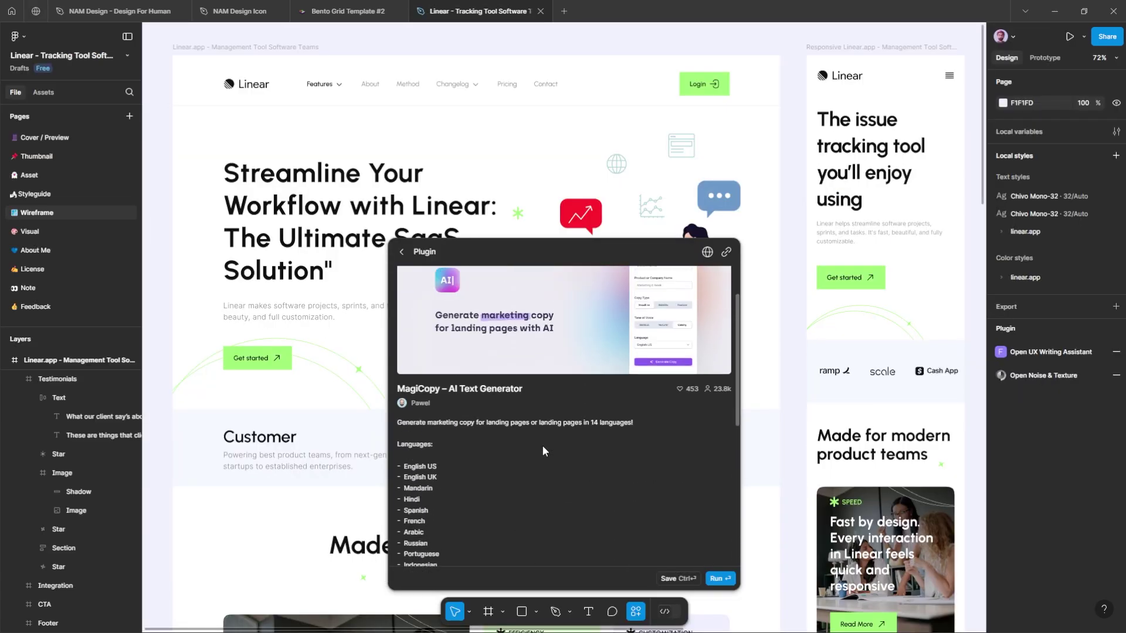
click(719, 578)
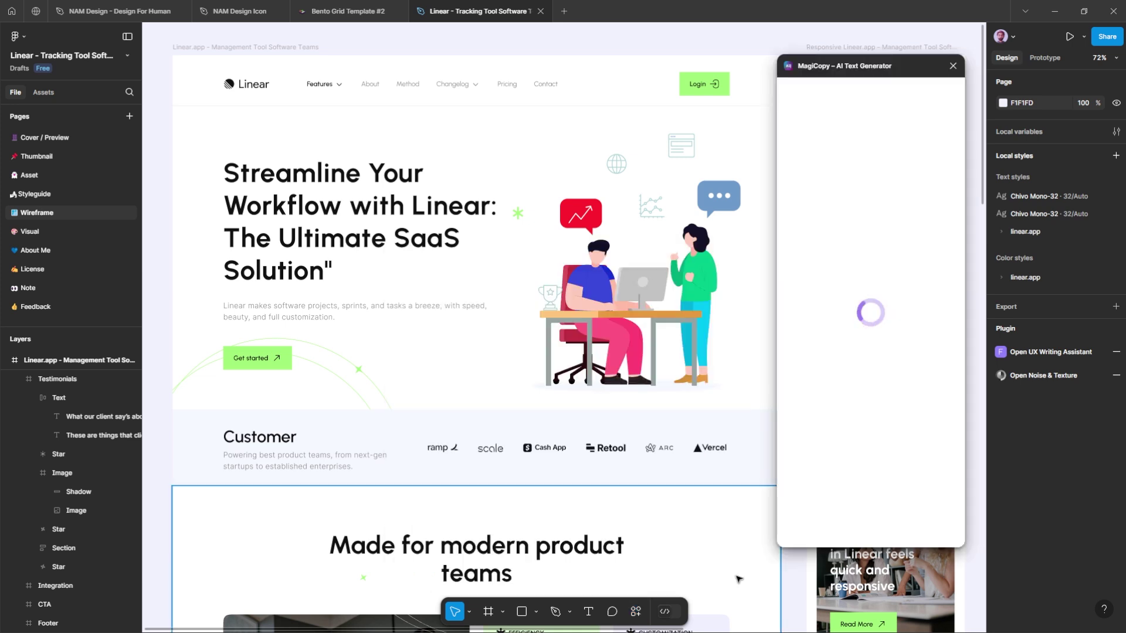
- Enter "Software" as the industry and "Team Management" as the product or company name in MagiCopy
click(855, 210)
key(ctrl+a)
text(Software)
key(Tab)
text(Team Management)
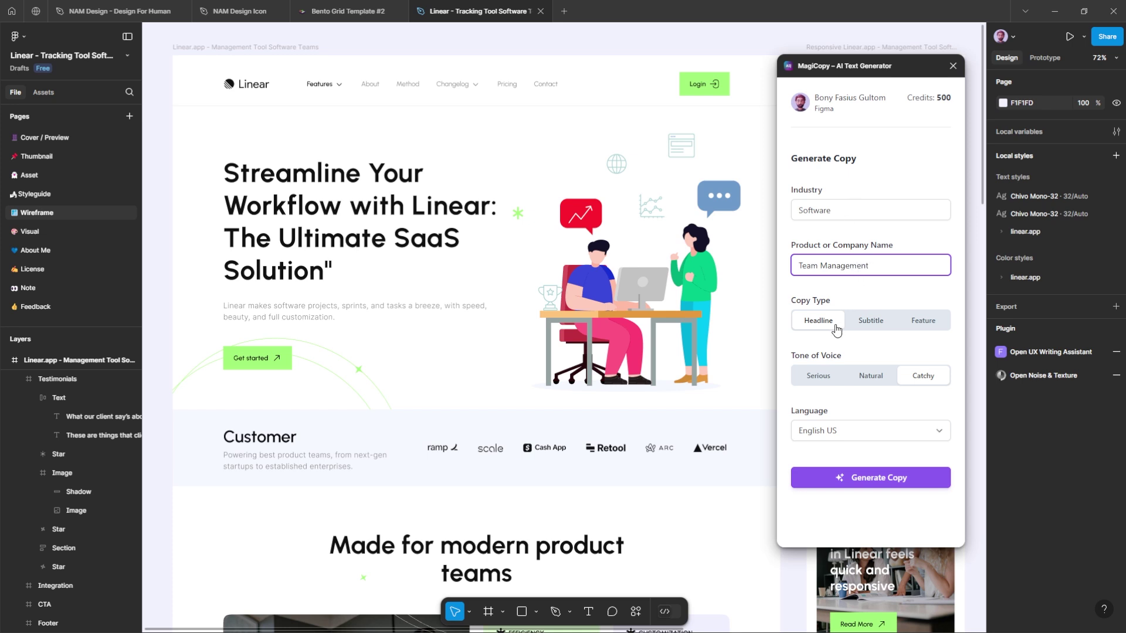
- Set the copy type to Headline and the tone of voice to Natural
click(860, 328)
click(819, 330)
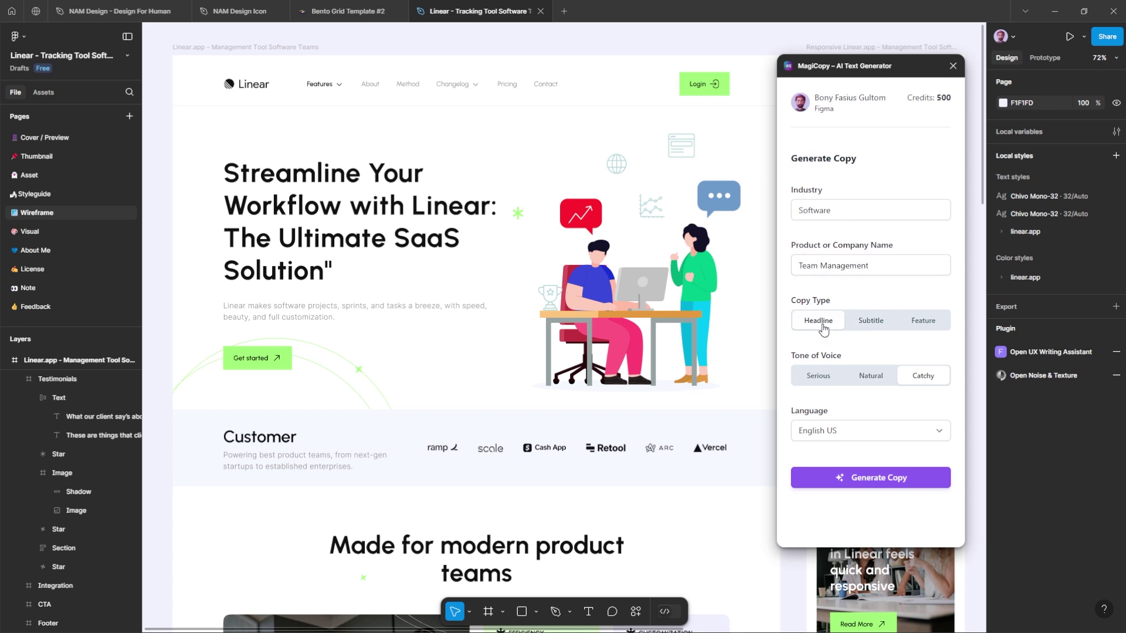
click(869, 381)
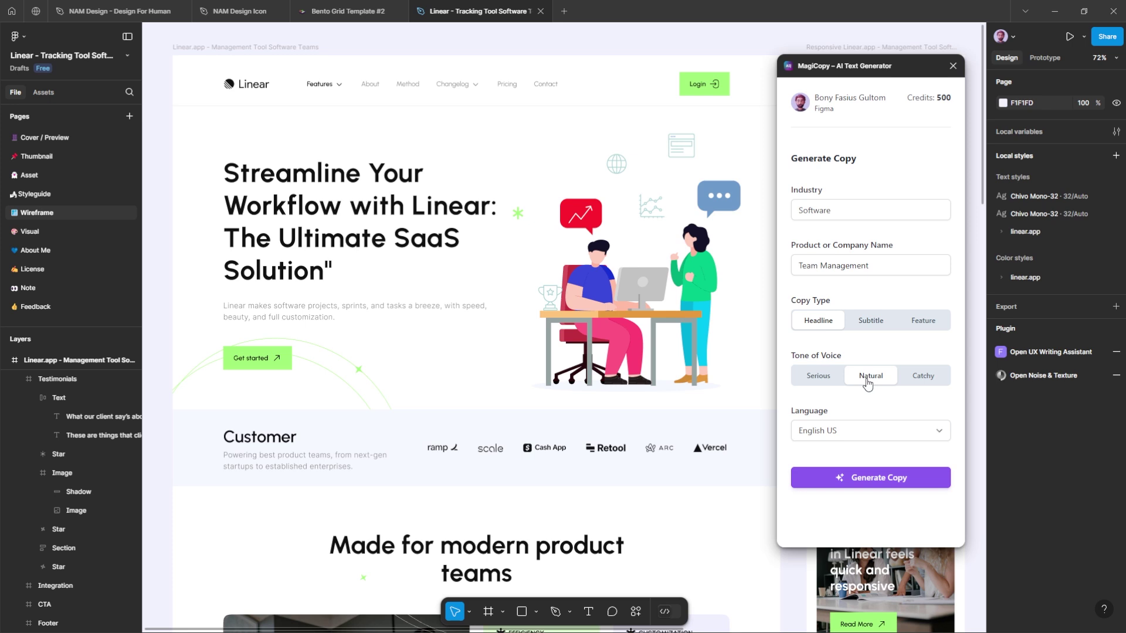
- Generate new MagiCopy text for the hero headline and regenerate it with the Catchy tone of voice
click(326, 232)
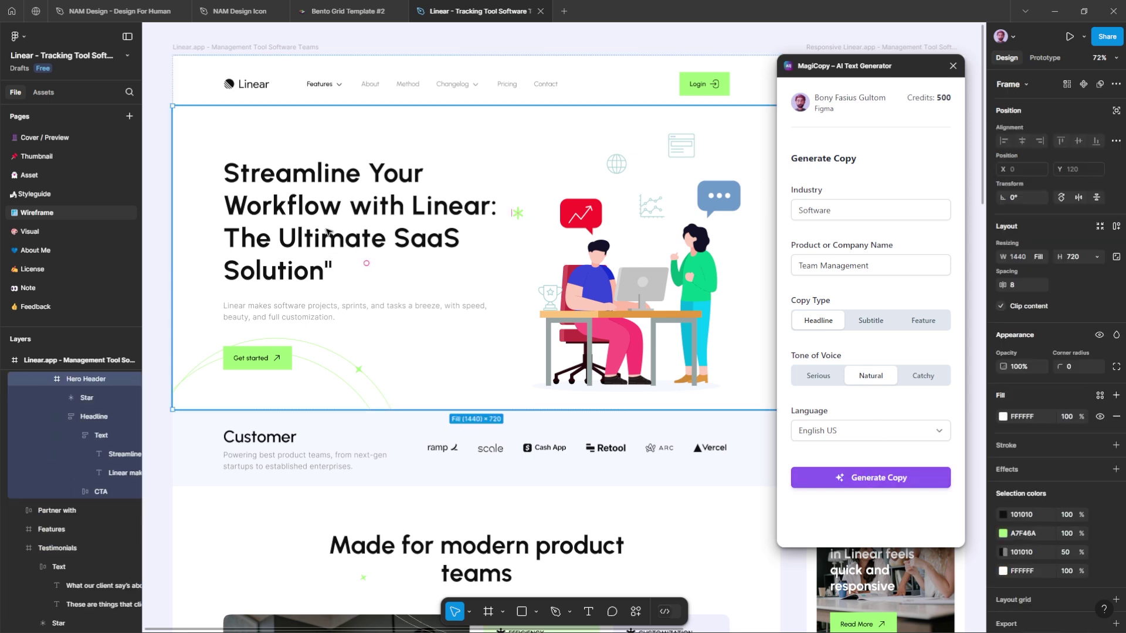
double_click(327, 233)
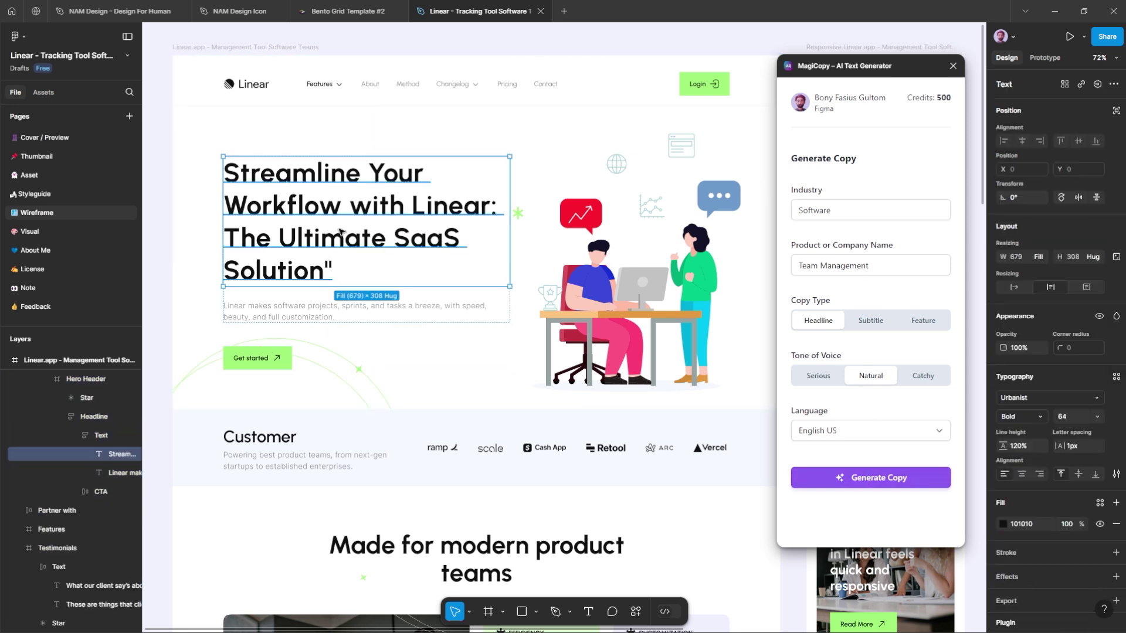
click(883, 480)
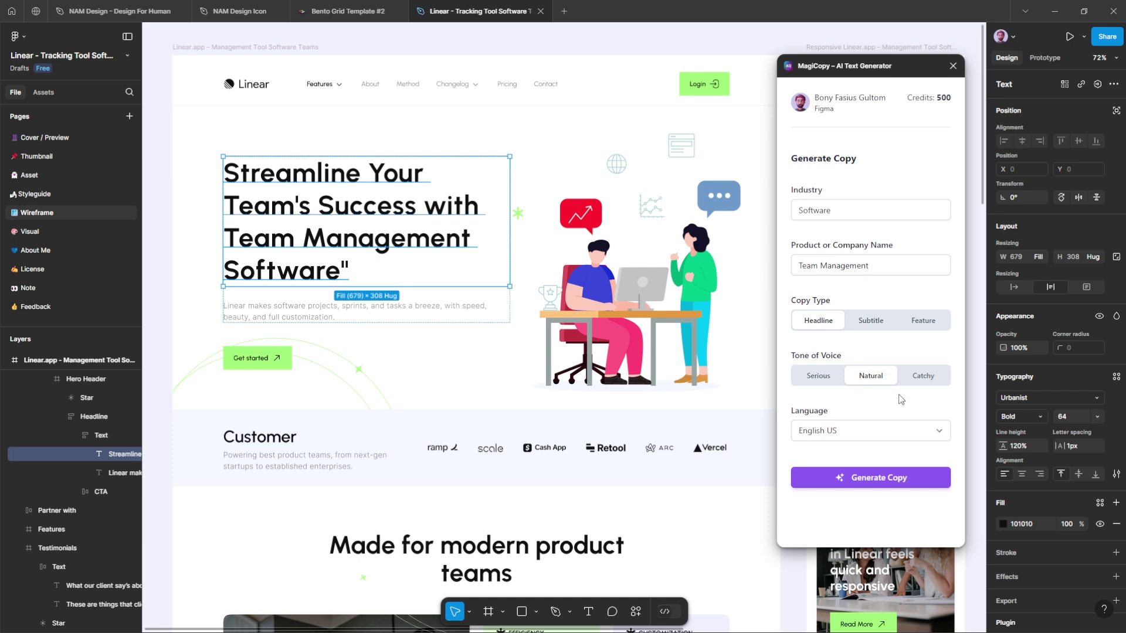
click(919, 381)
click(893, 481)
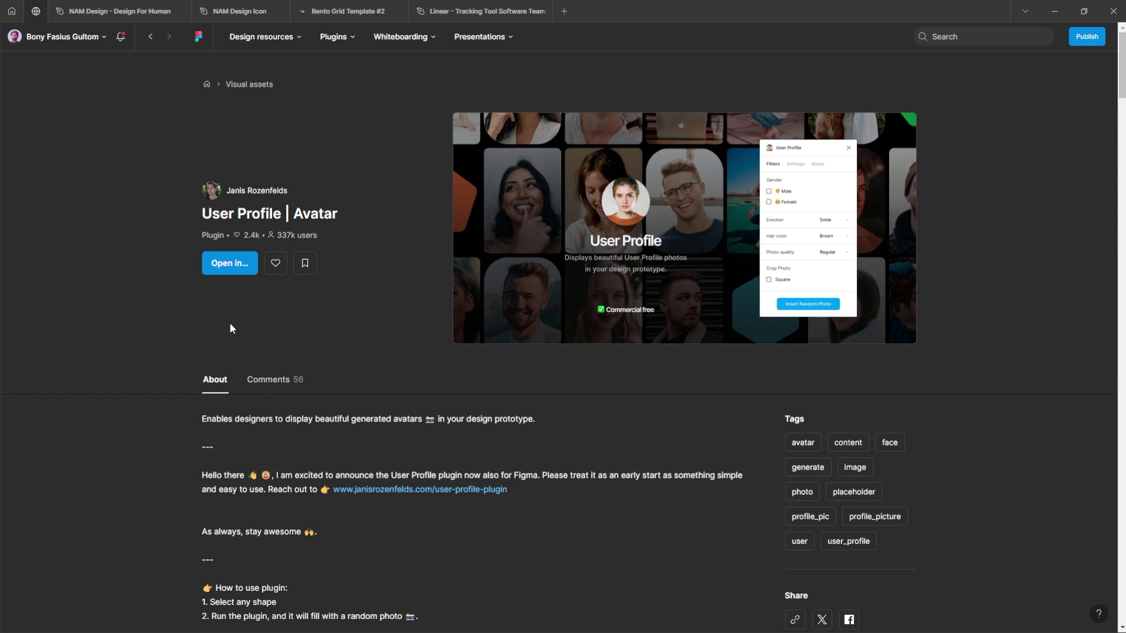
- Open the User Profile | Avatar plugin in the Linear - Tracking Tool Software file and run it
click(229, 268)
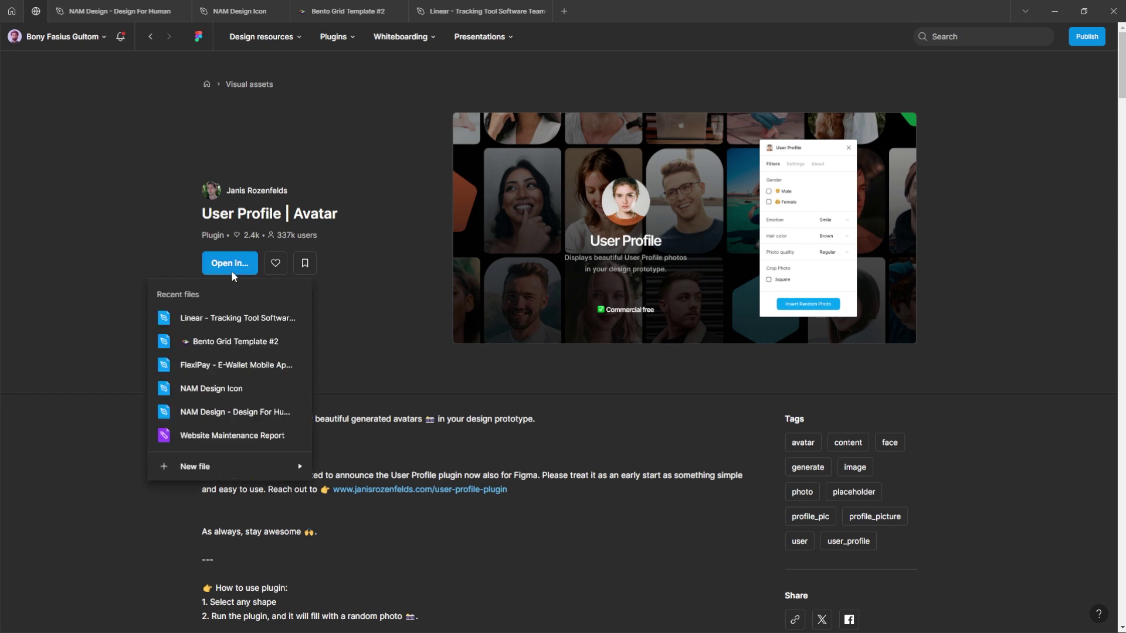
click(222, 318)
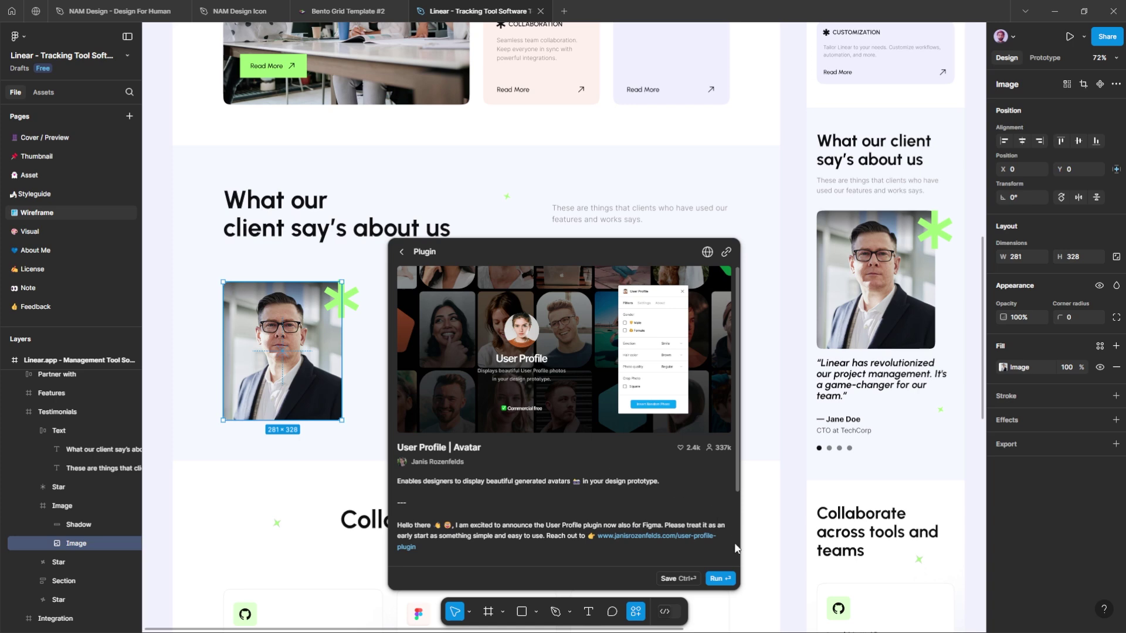
click(726, 581)
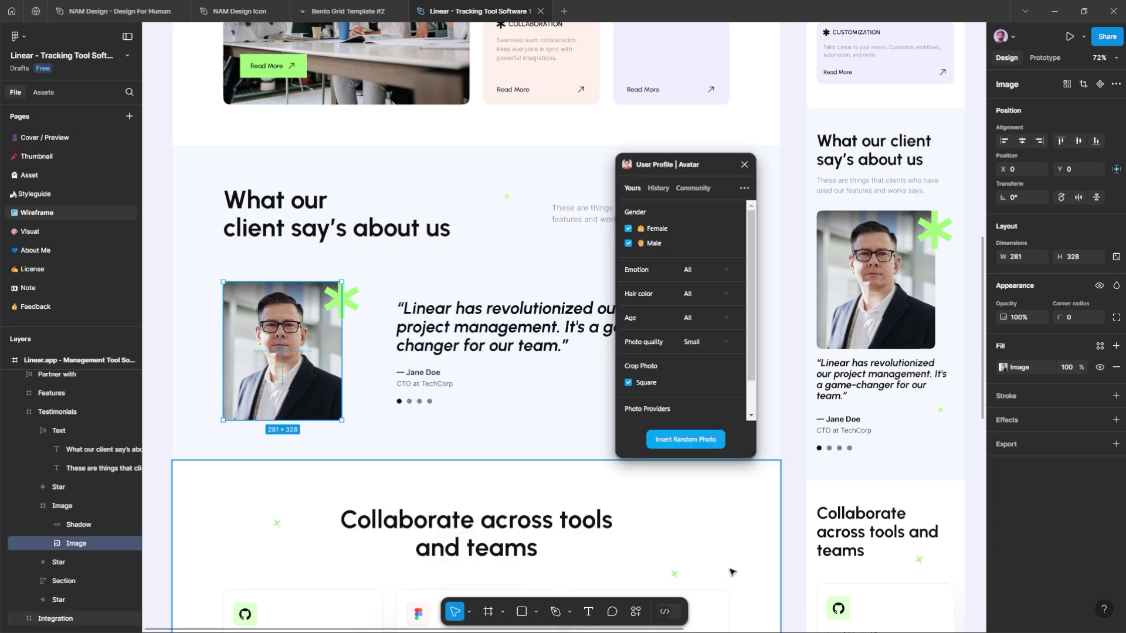
- Set the photo filters to Male only, emotion Smile, hair color Brown, age Gen Z and photo quality Regular
click(695, 241)
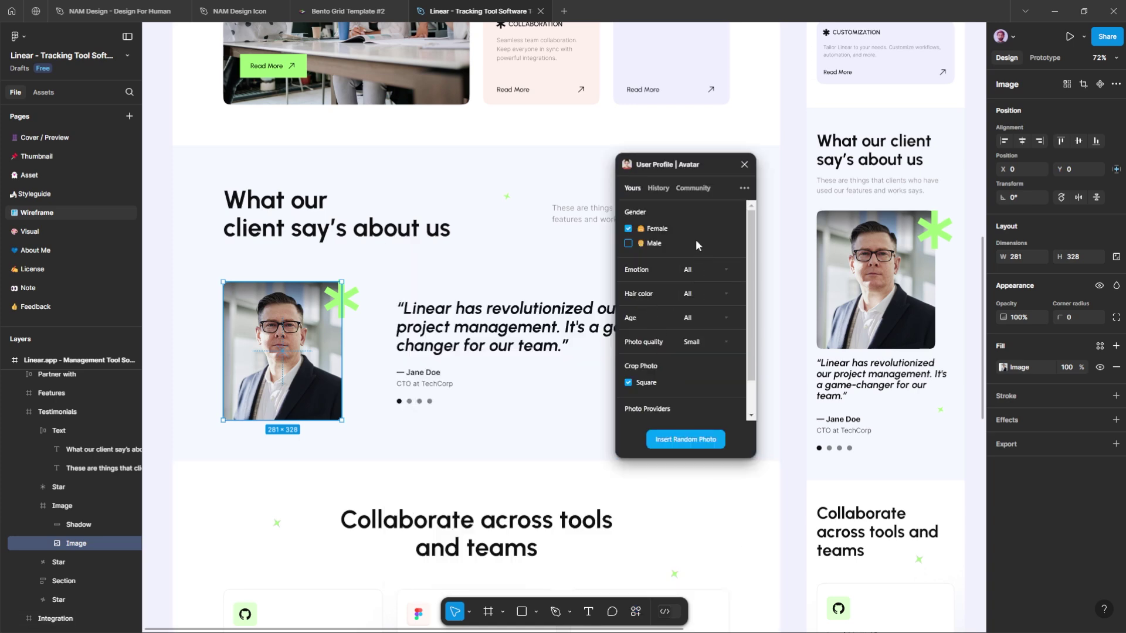
click(657, 244)
click(651, 244)
click(710, 274)
click(710, 295)
click(705, 299)
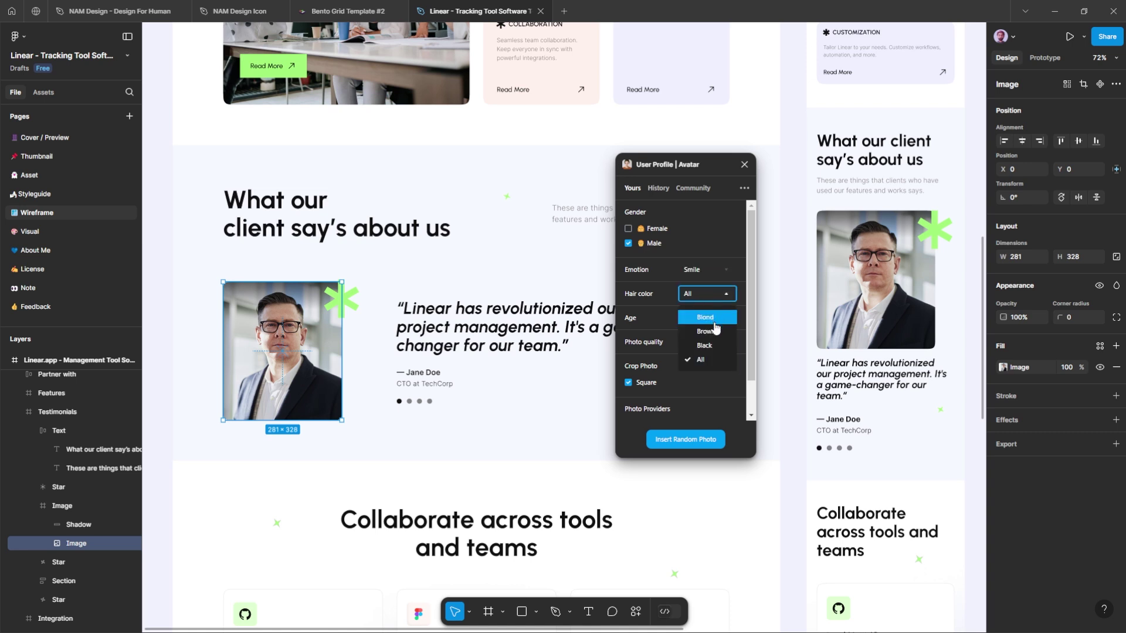
click(706, 331)
click(705, 323)
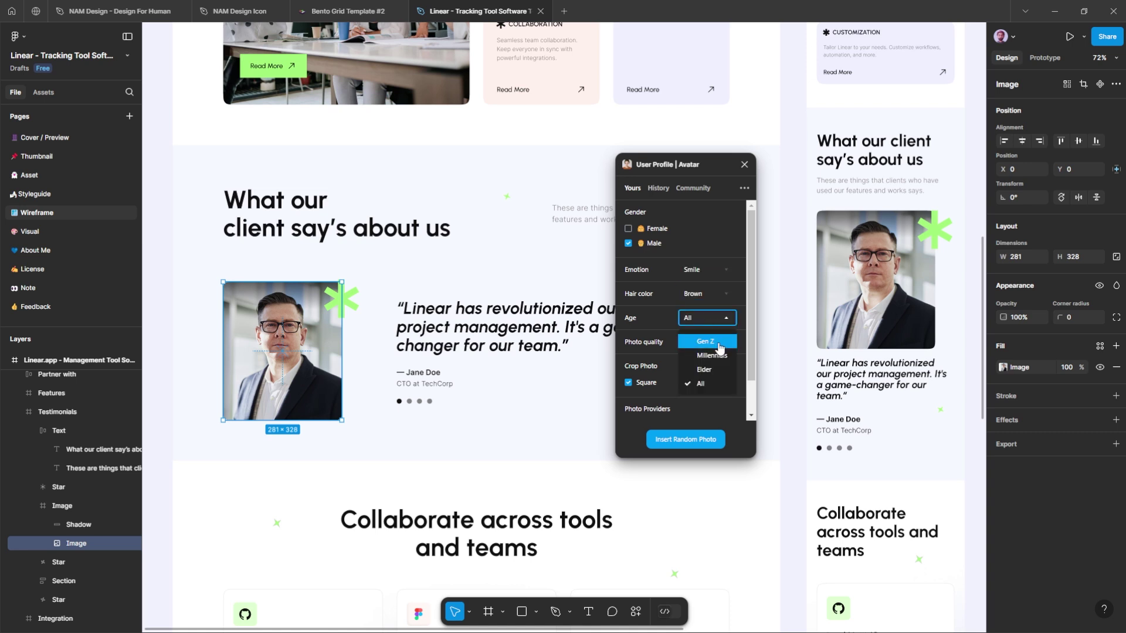
click(713, 345)
click(707, 343)
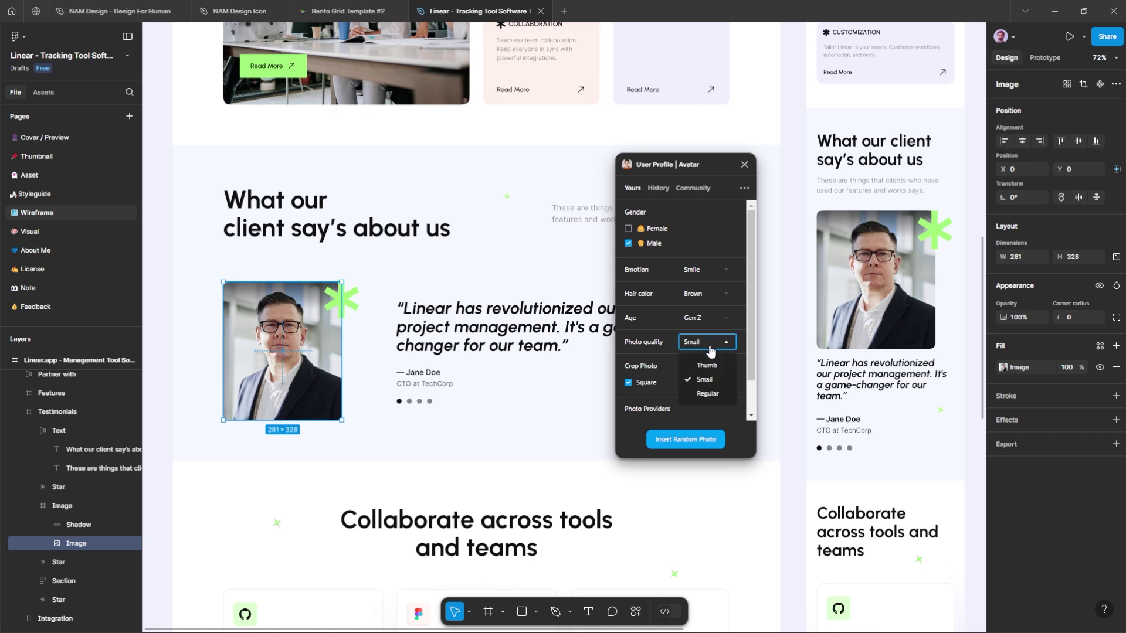
click(710, 391)
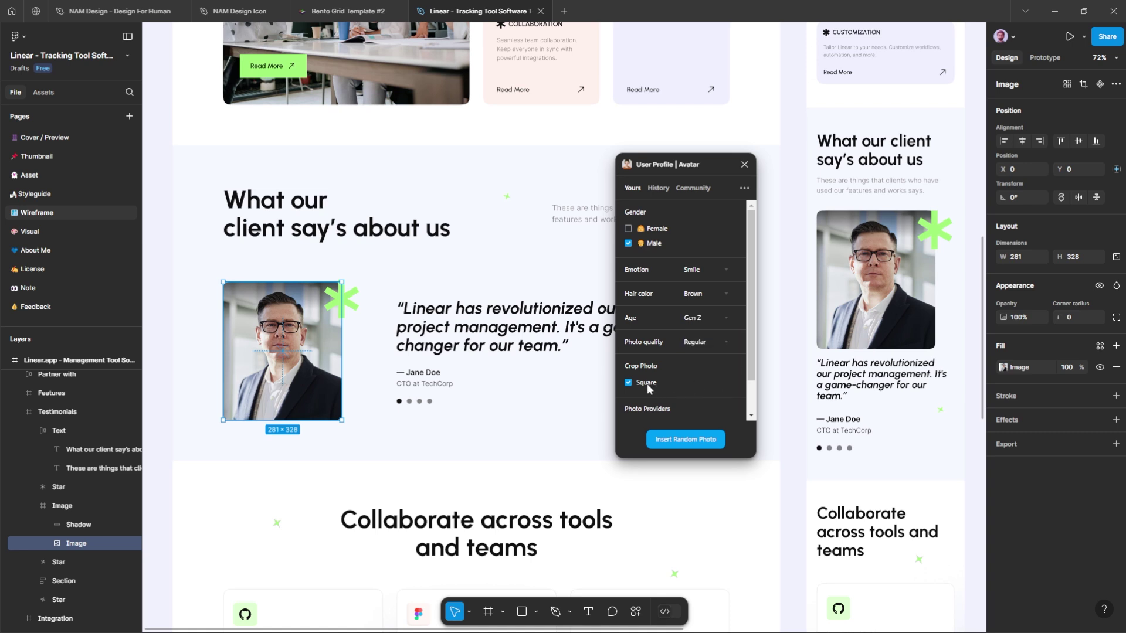
- Insert a random profile photo into the testimonial image and replace it with another random one
click(673, 441)
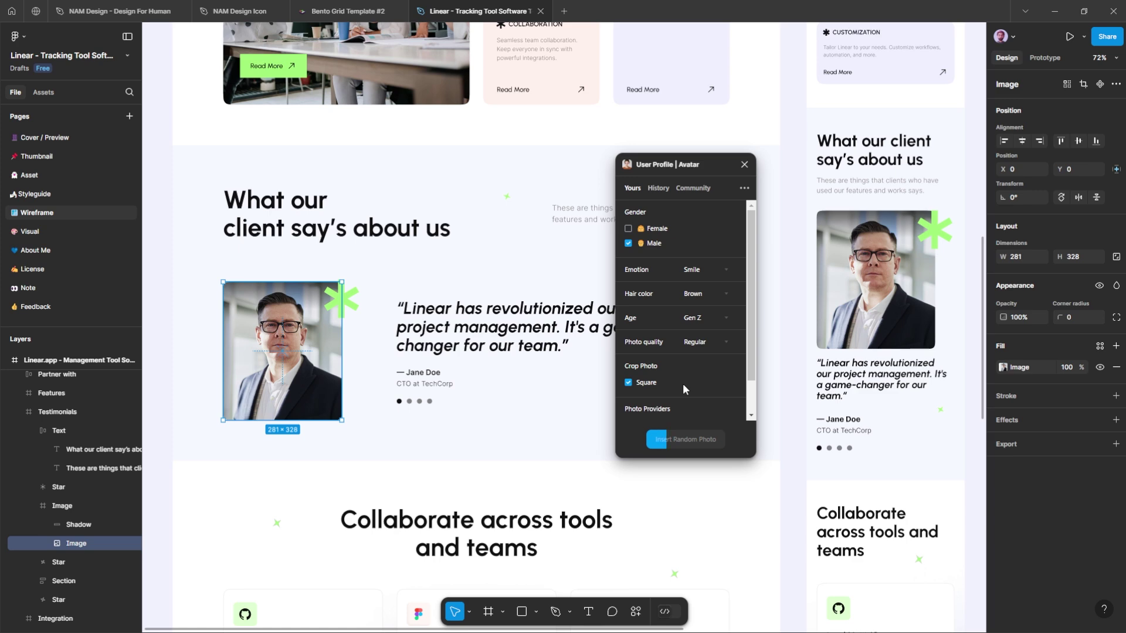
click(267, 385)
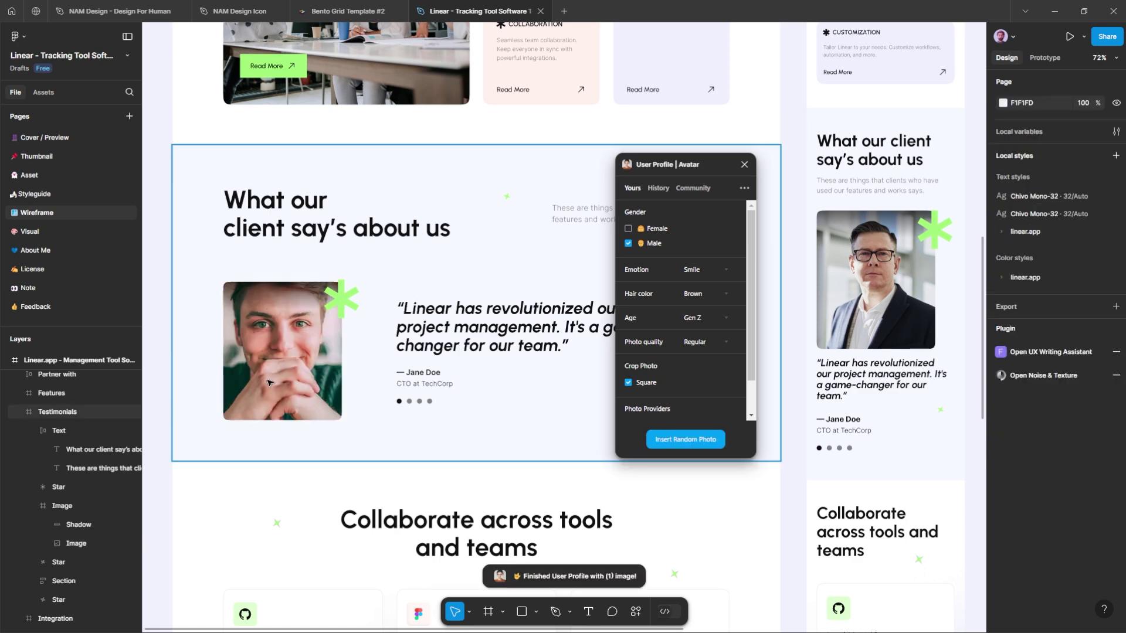
double_click(264, 386)
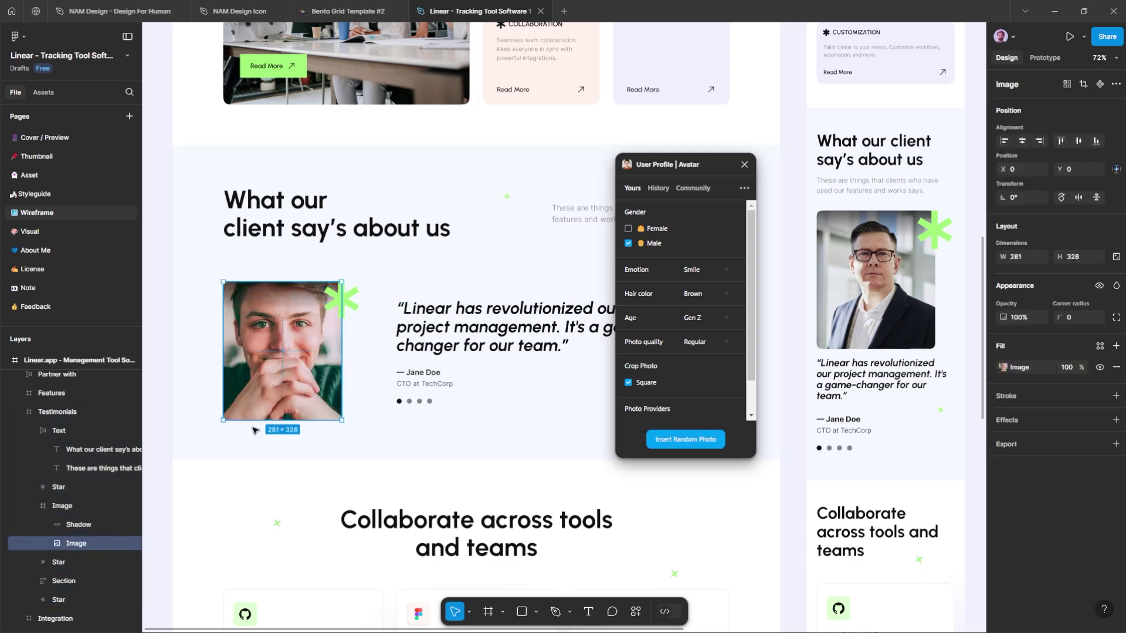
click(699, 441)
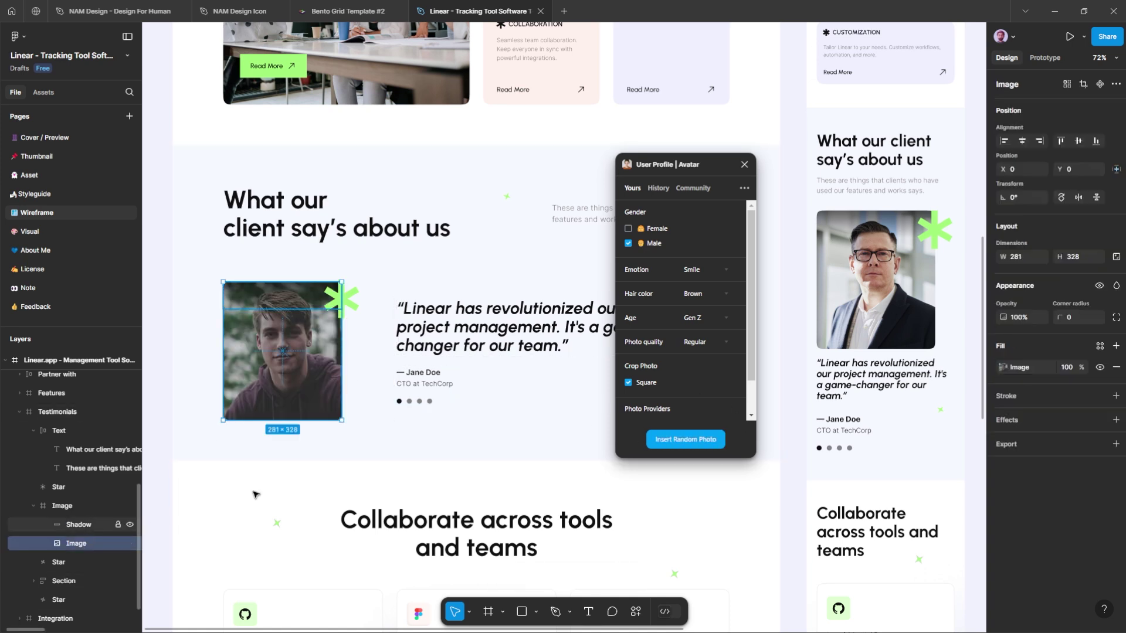
- Set the emotion to Neutral and the hair color to Blond, and insert another random photo into the testimonial image
click(706, 271)
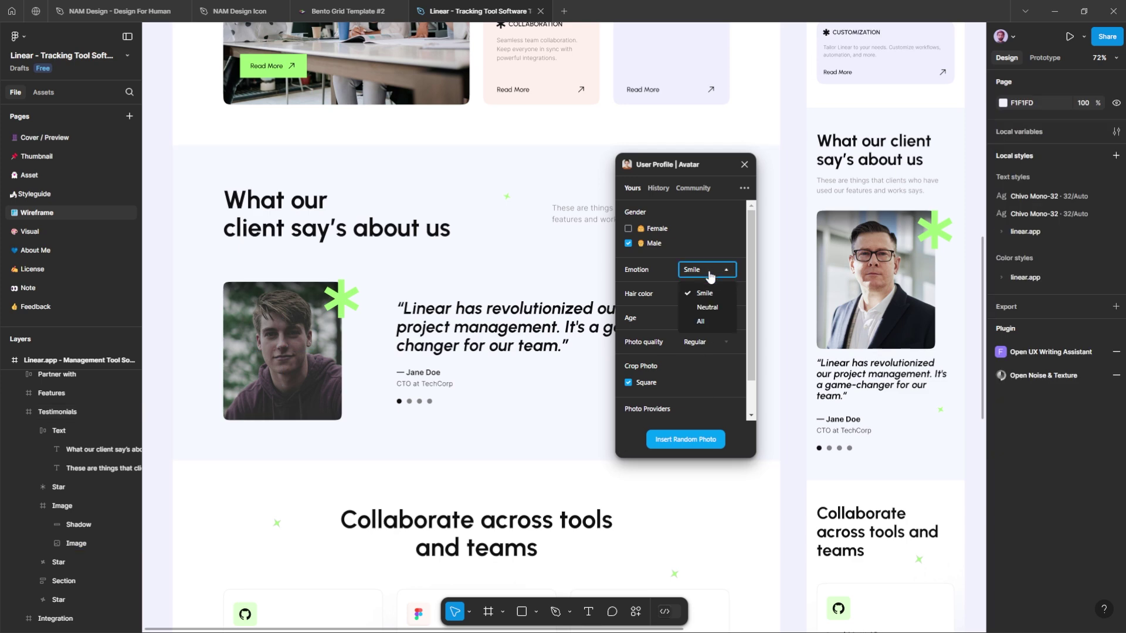
click(708, 290)
click(707, 294)
click(709, 327)
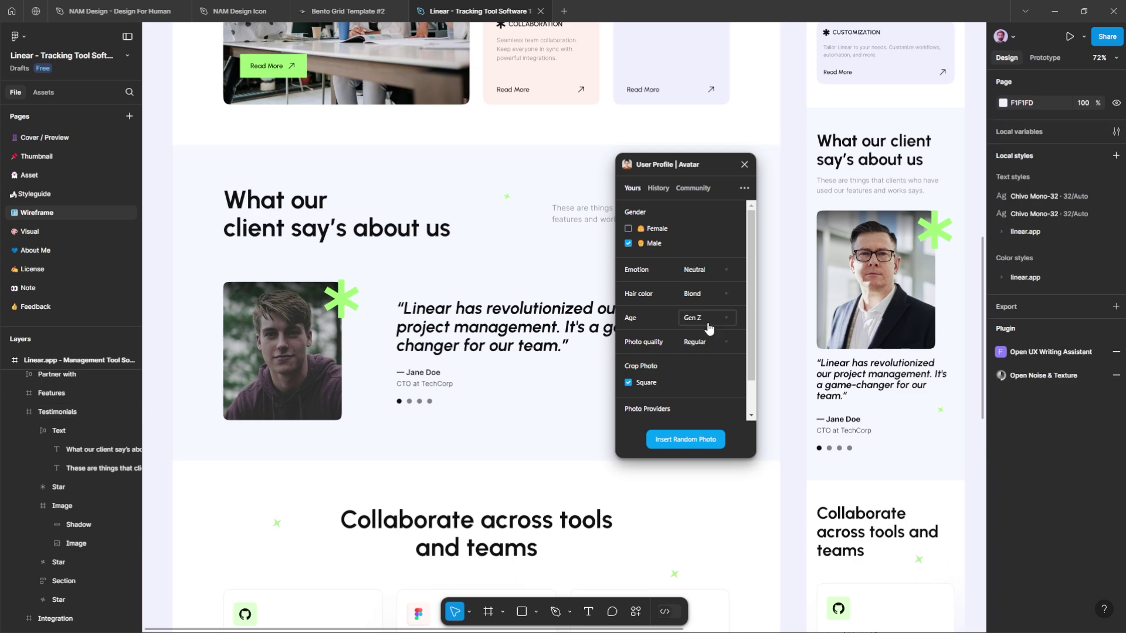
click(76, 544)
click(692, 441)
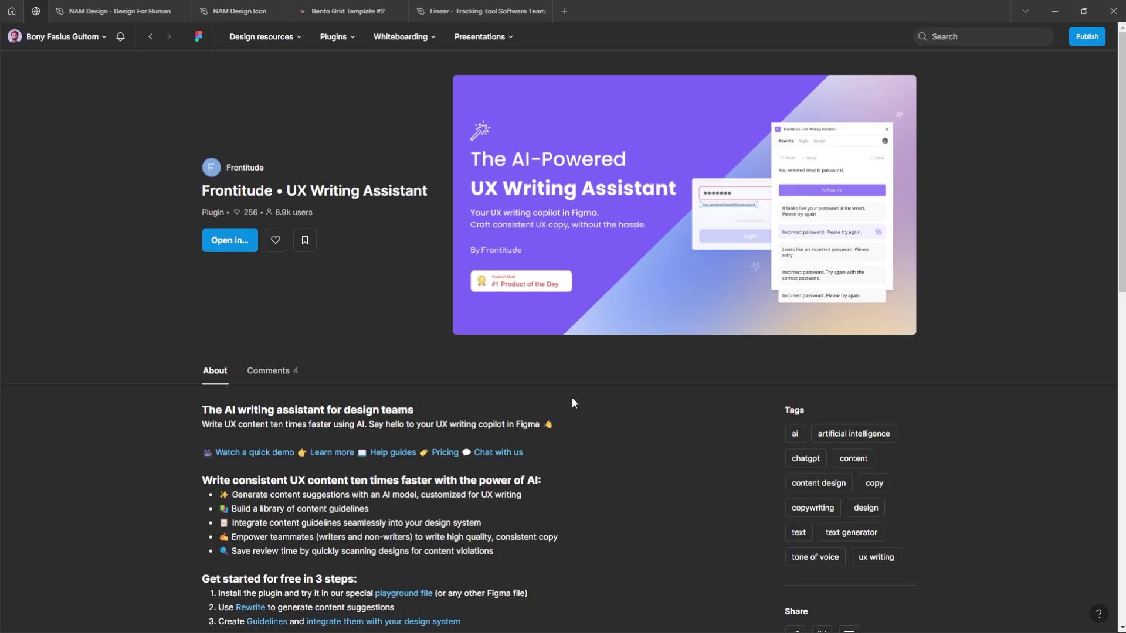
- Open the Frontitude UX Writing Assistant plugin in the Linear - Tracking Tool Software file and run it
scroll(565, 402, down, 2)
scroll(566, 403, up, 2)
click(225, 247)
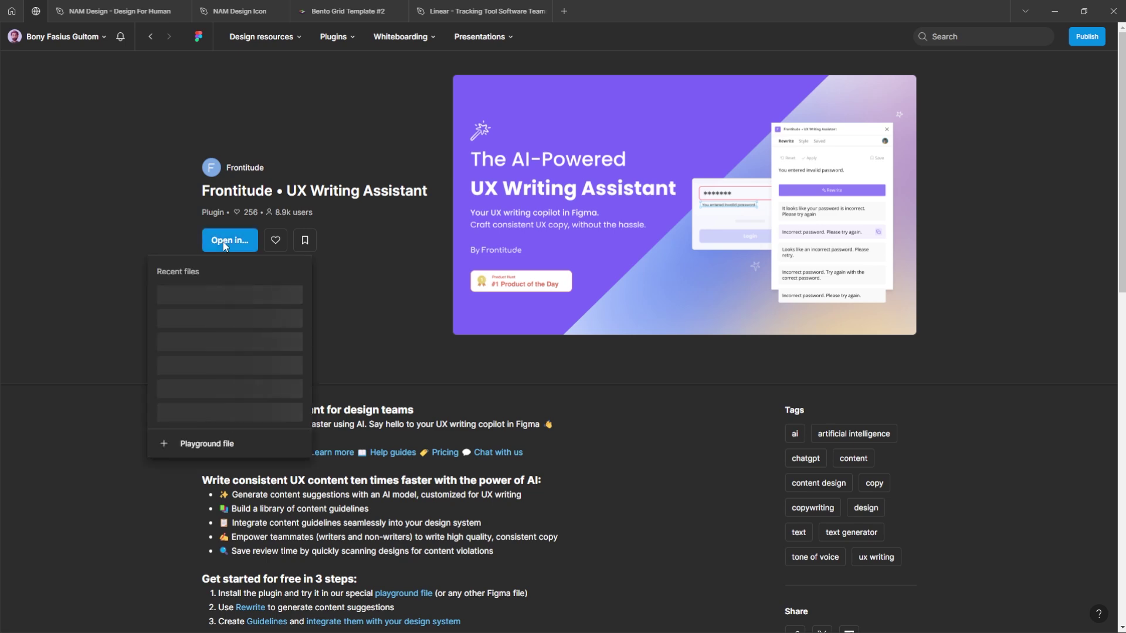
click(223, 298)
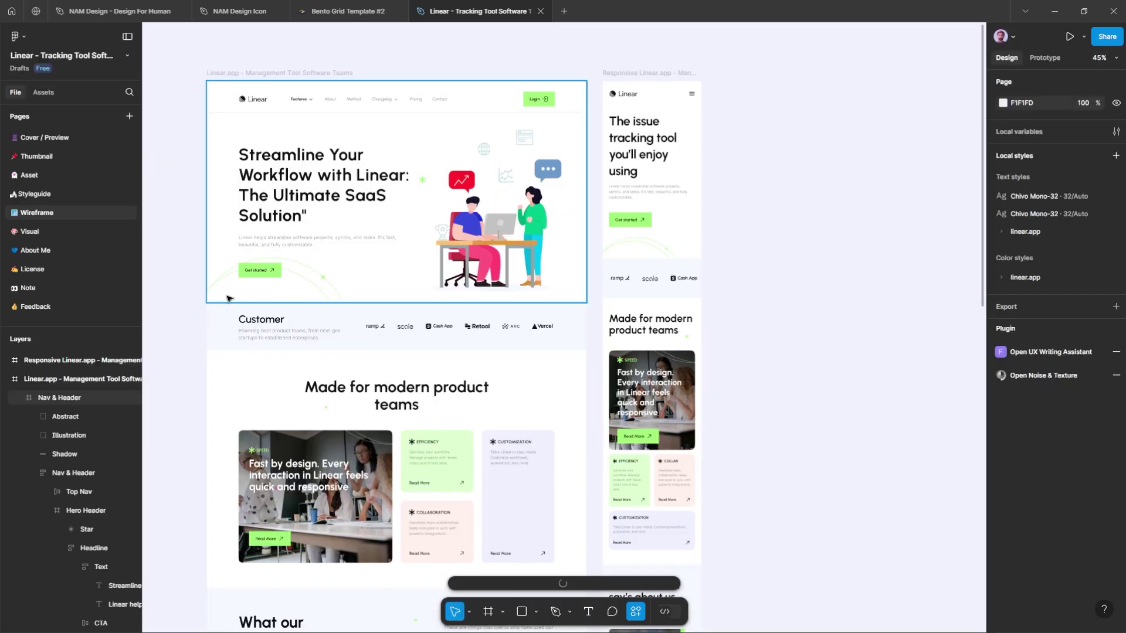
click(722, 579)
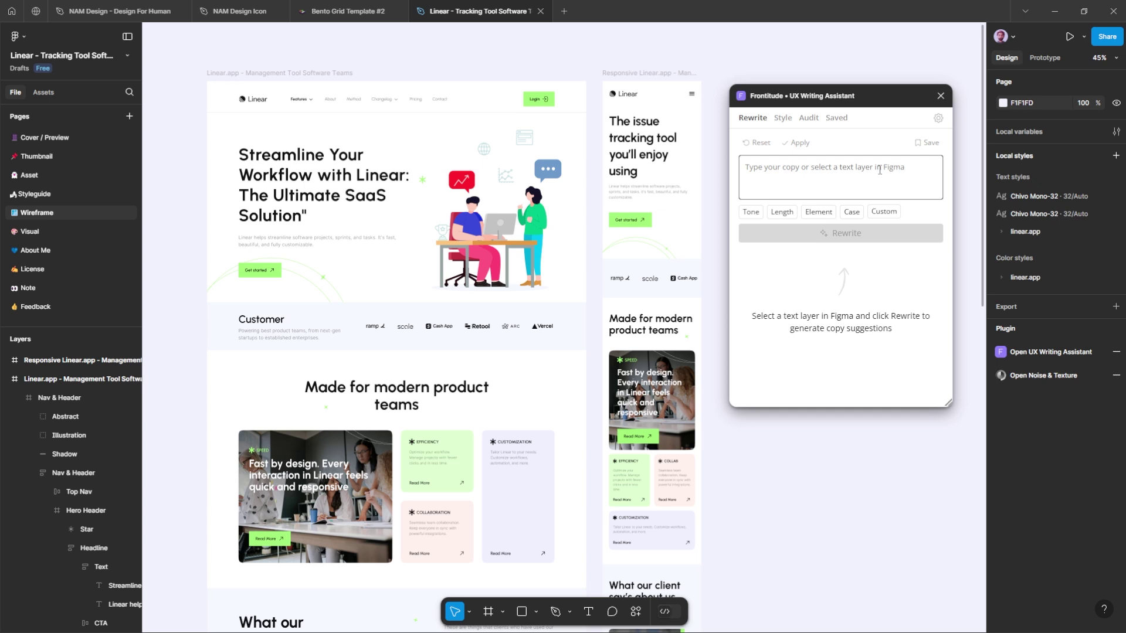
- Select the hero subtitle text for rewriting and remove the Catchy tone from the rewrite options
key(t)
click(310, 241)
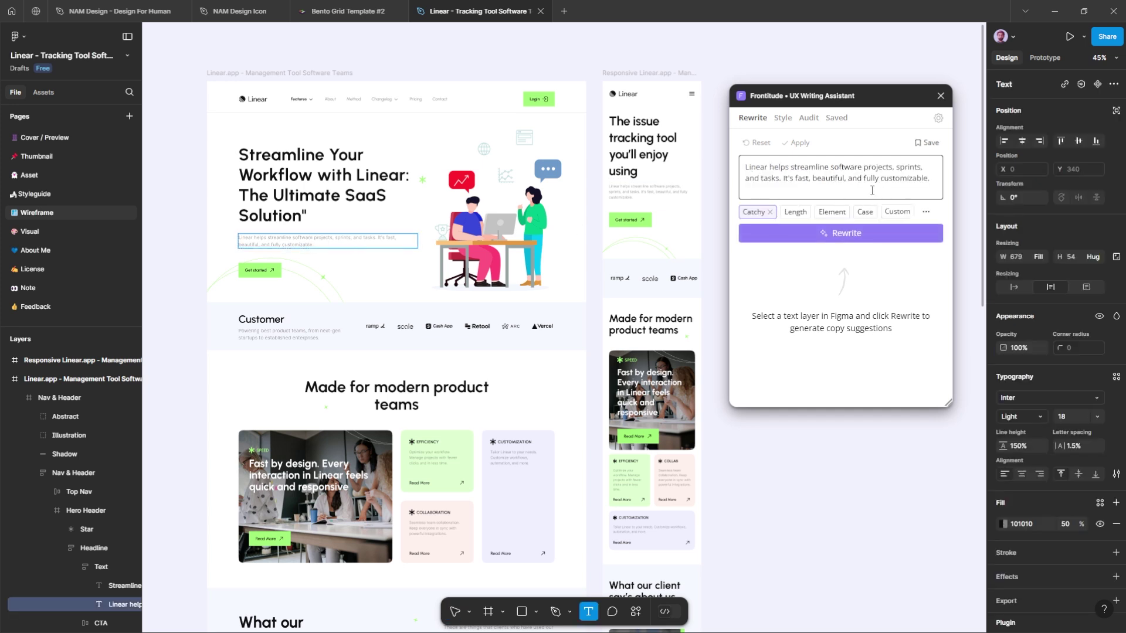
click(770, 212)
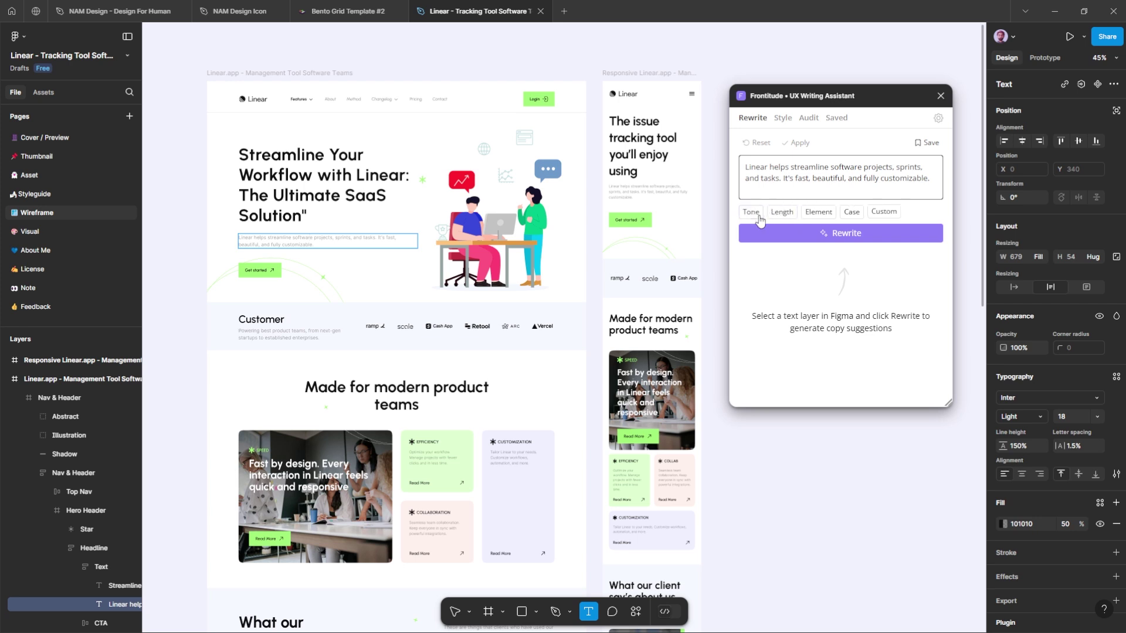
- Check the length and case options for the rewrite and set its UI element type to Dialog
click(790, 213)
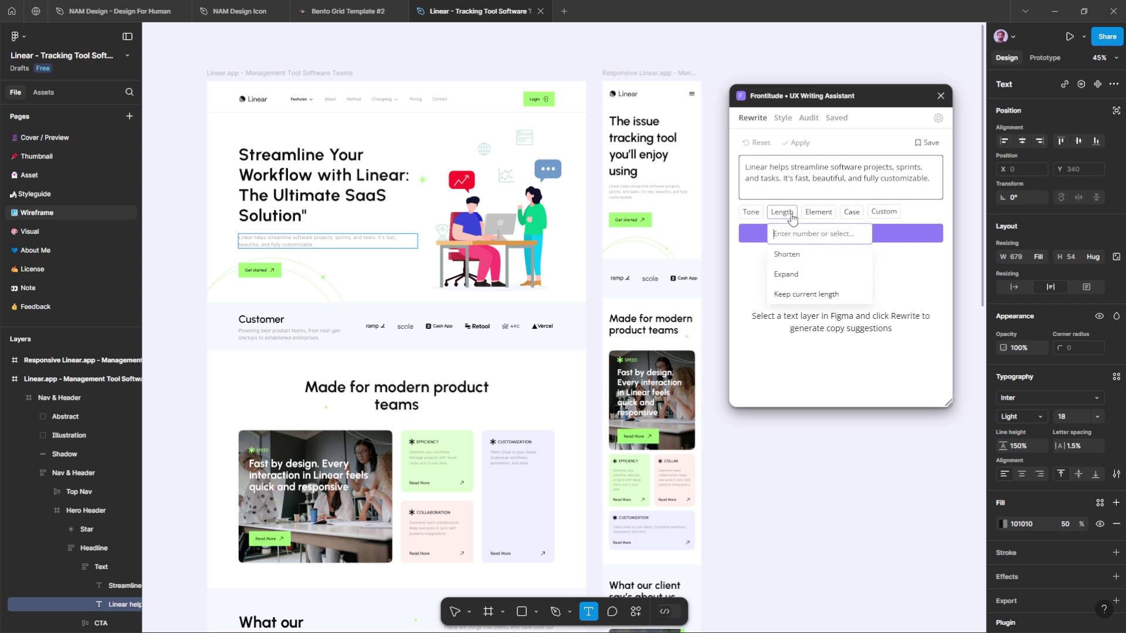
click(819, 213)
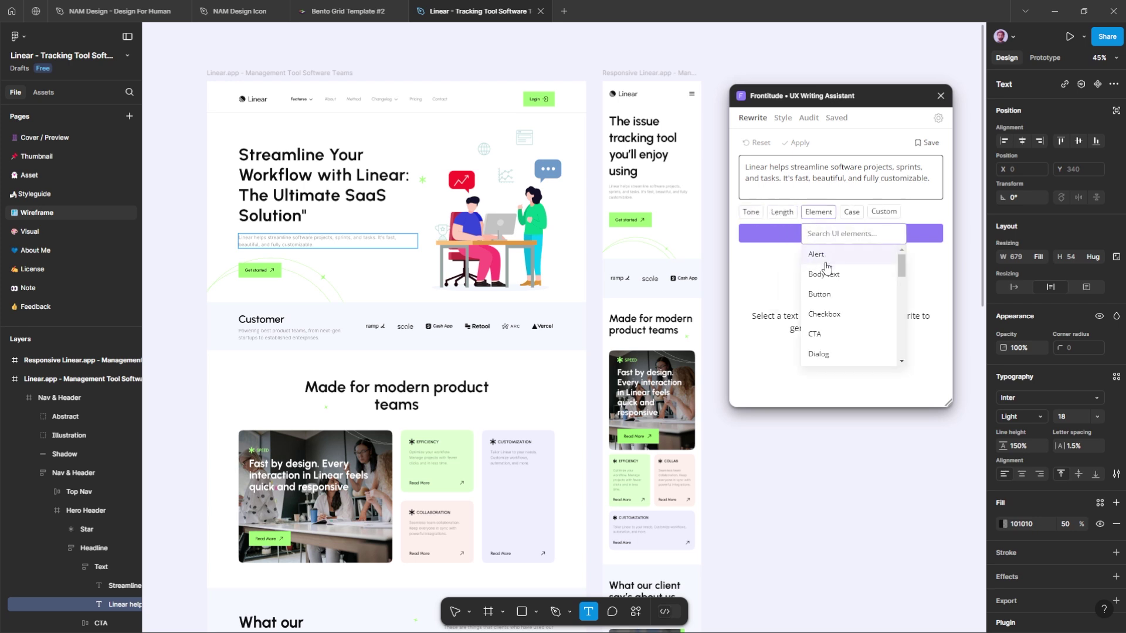
scroll(833, 313, down, 1)
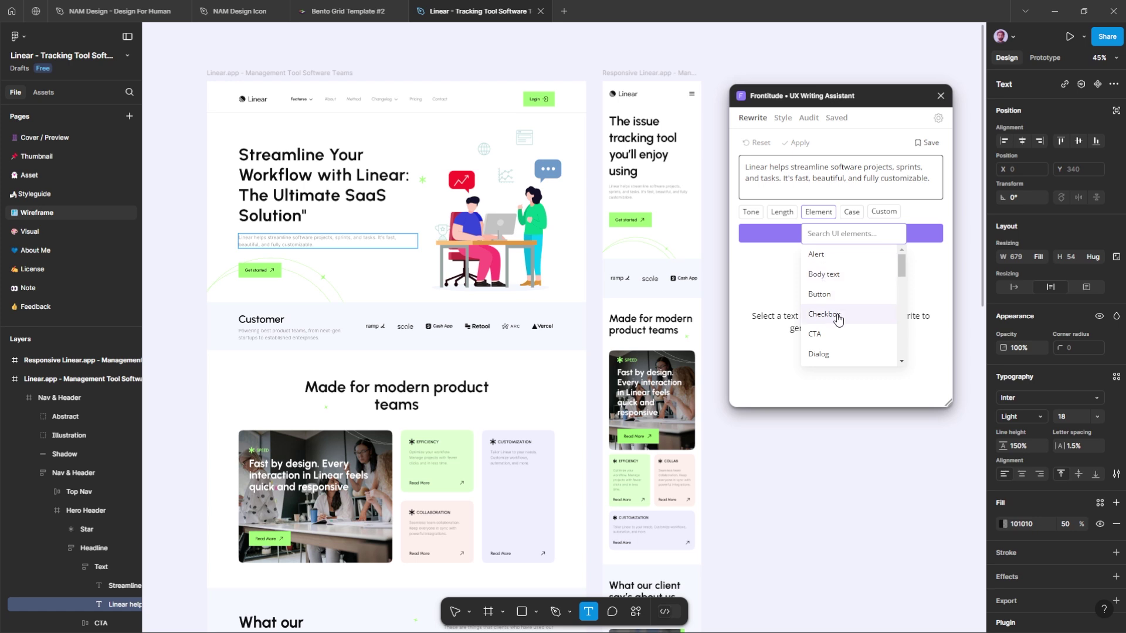
click(830, 300)
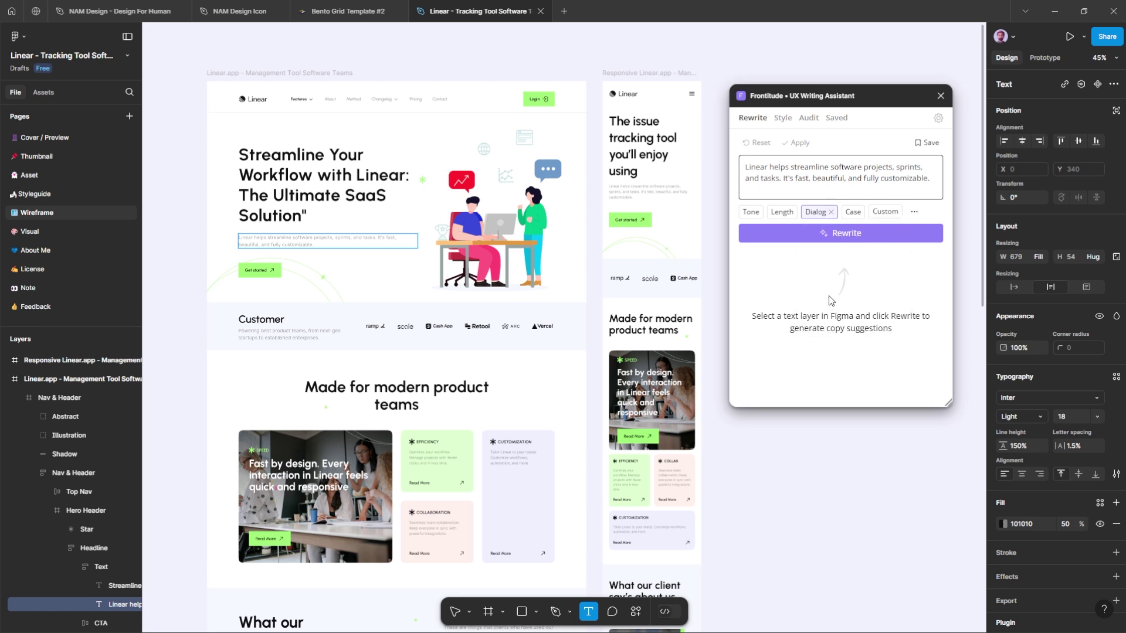
click(854, 213)
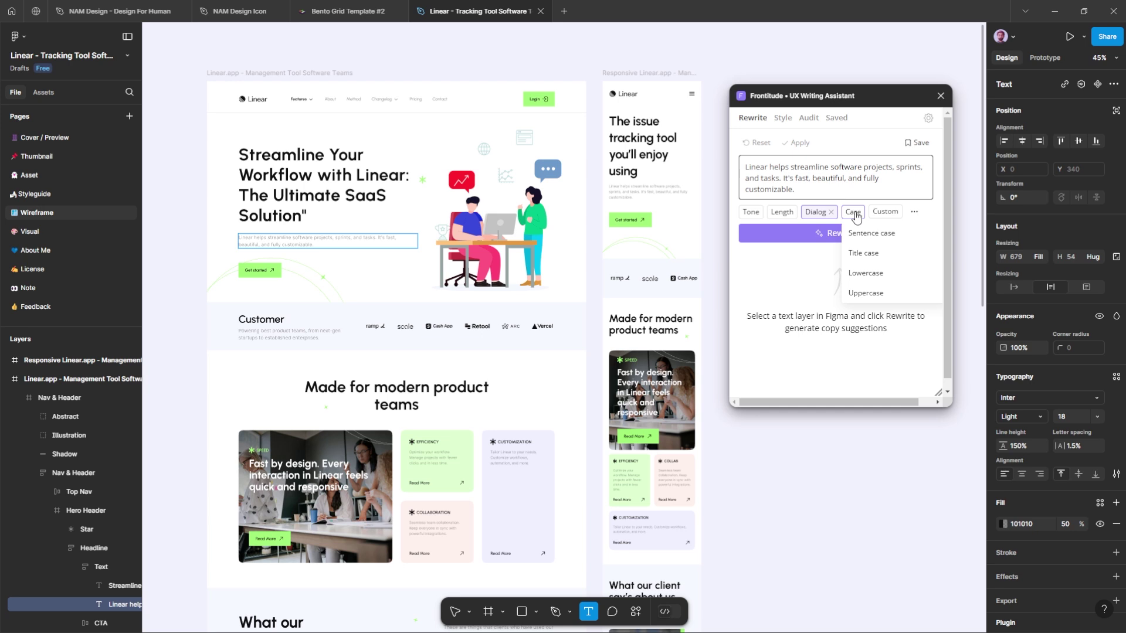
click(854, 213)
- Set the rewrite tone to Conversational and generate copy suggestions for the hero subtitle
click(756, 213)
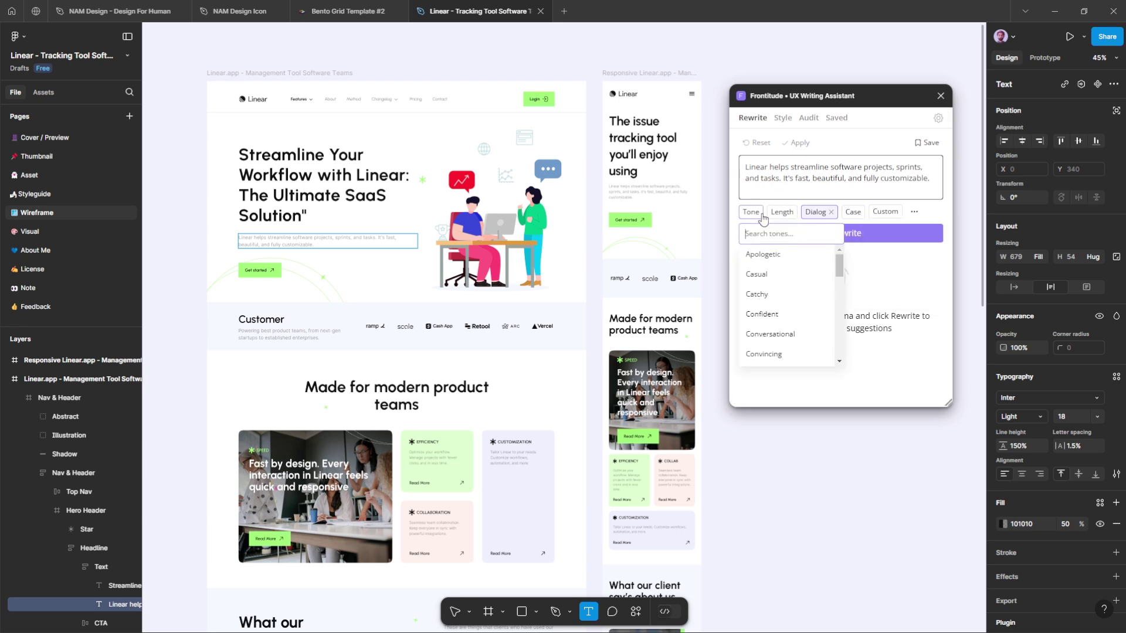
click(777, 335)
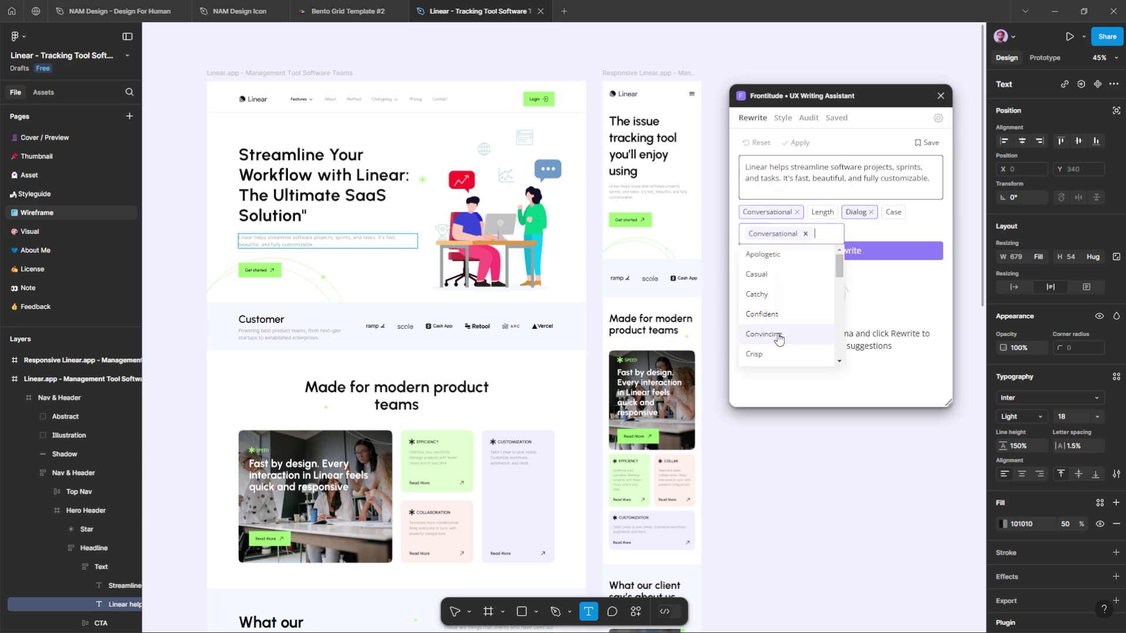
click(894, 233)
click(847, 252)
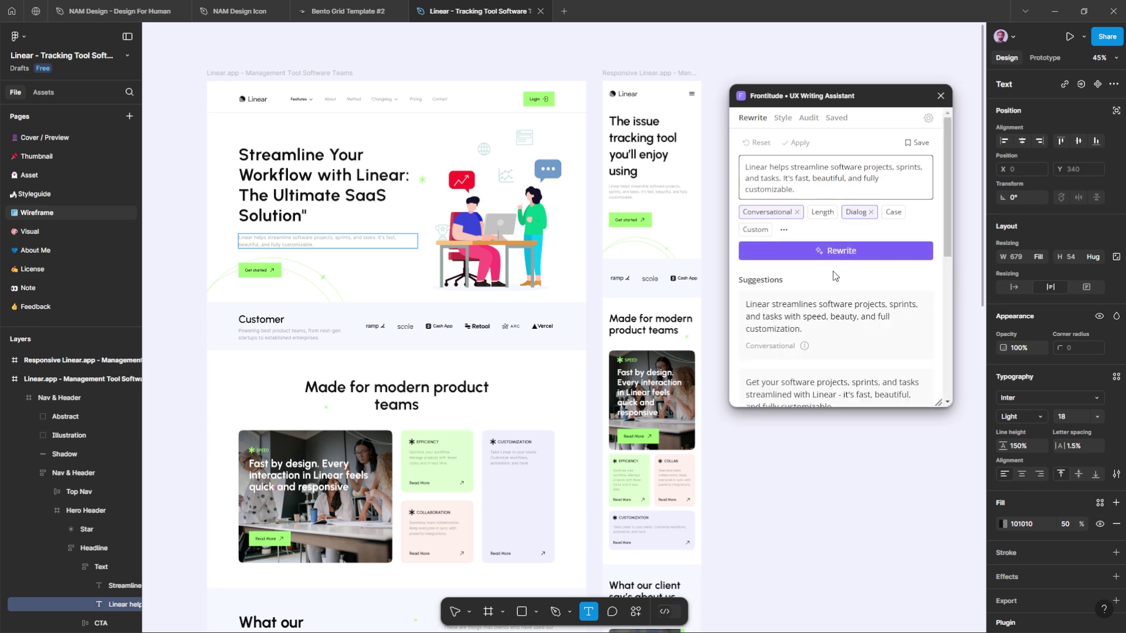
- Review the whole list of Conversational rewrite suggestions for the hero subtitle
scroll(814, 314, down, 1)
scroll(813, 314, down, 3)
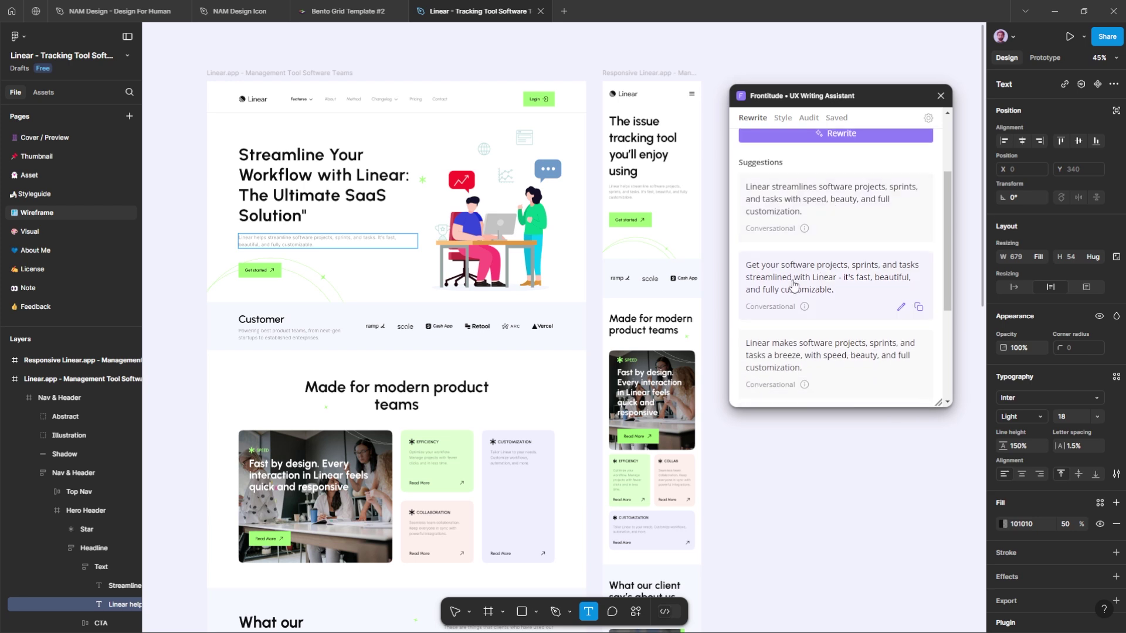
scroll(806, 288, down, 1)
scroll(812, 292, down, 2)
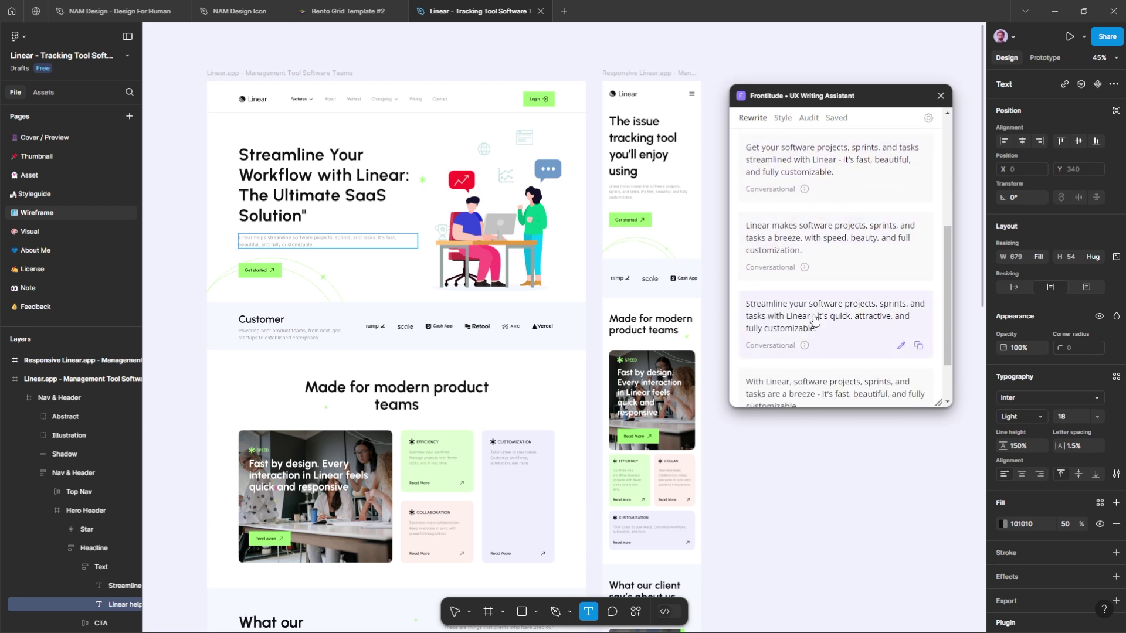
scroll(820, 329, down, 2)
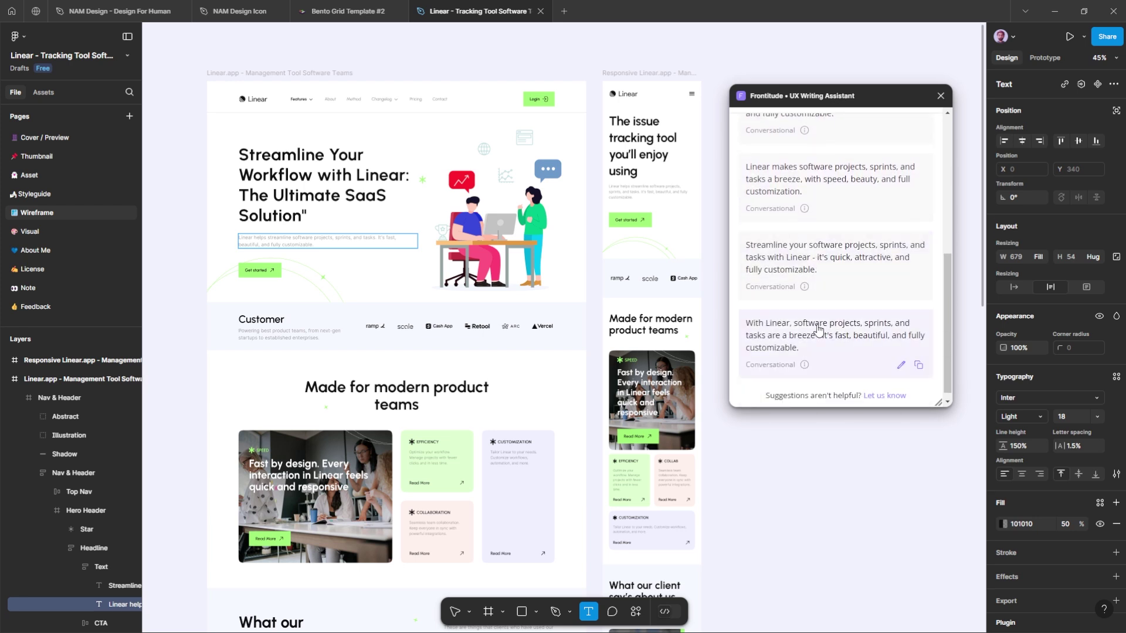
- Return to the earlier Conversational suggestions and choose one of them for the hero subtitle
scroll(820, 329, up, 2)
click(820, 243)
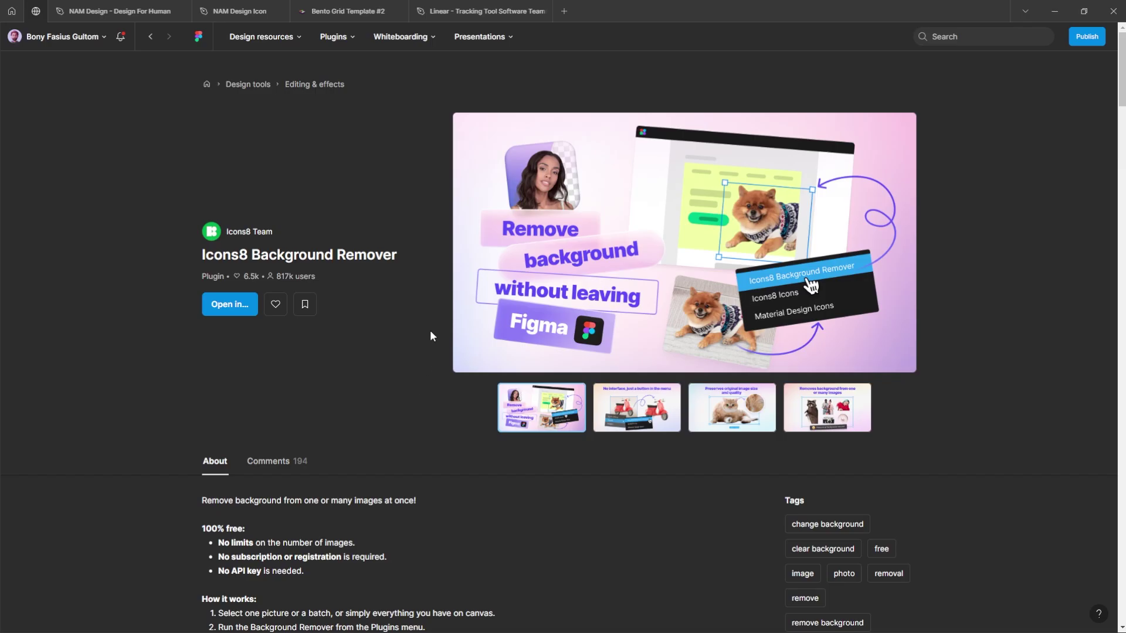
- Read the Icons8 Background Remover plugin description and open the plugin in the Linear tracking tool design file
scroll(435, 367, down, 3)
scroll(438, 414, up, 1)
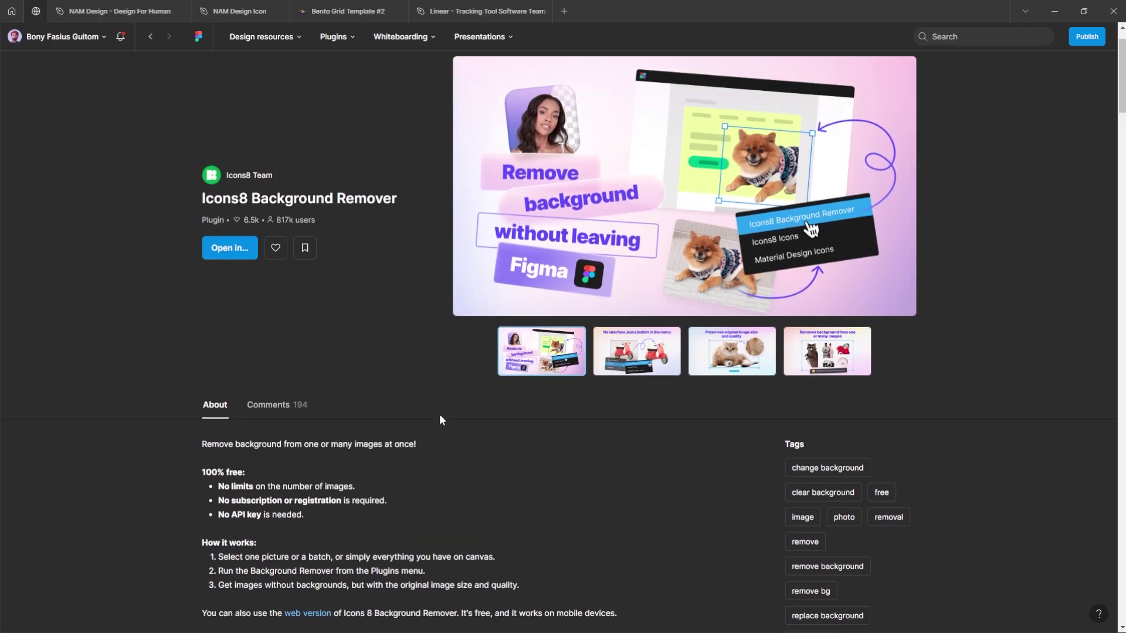
scroll(442, 419, up, 1)
click(226, 309)
click(235, 357)
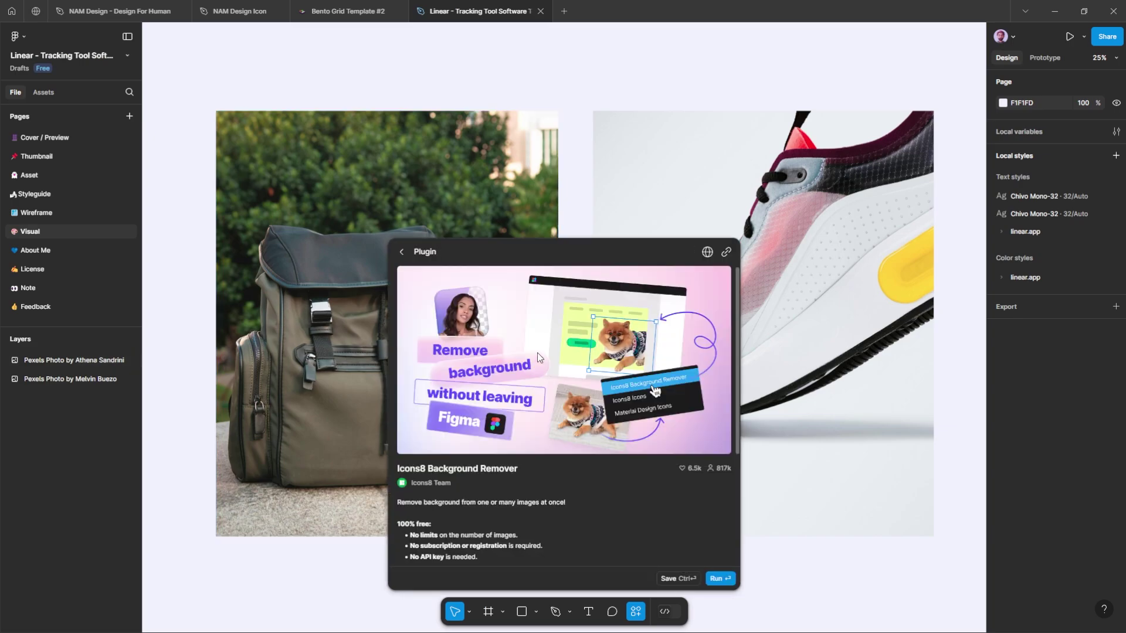
- Remove the background from the backpack photo with Icons8 Background Remover
click(370, 376)
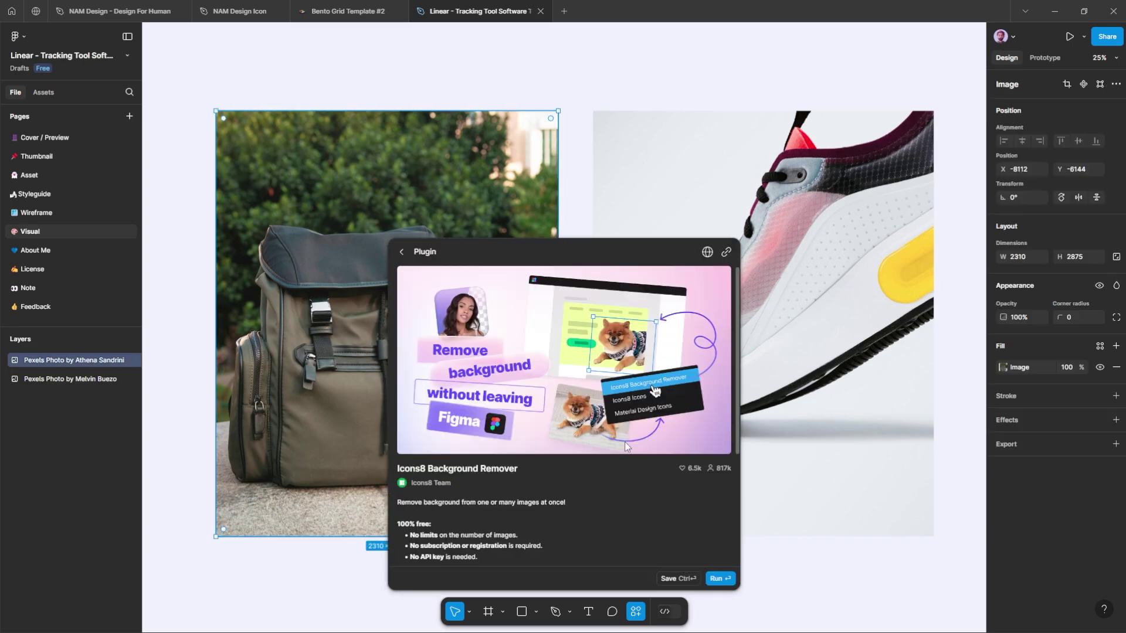
click(719, 579)
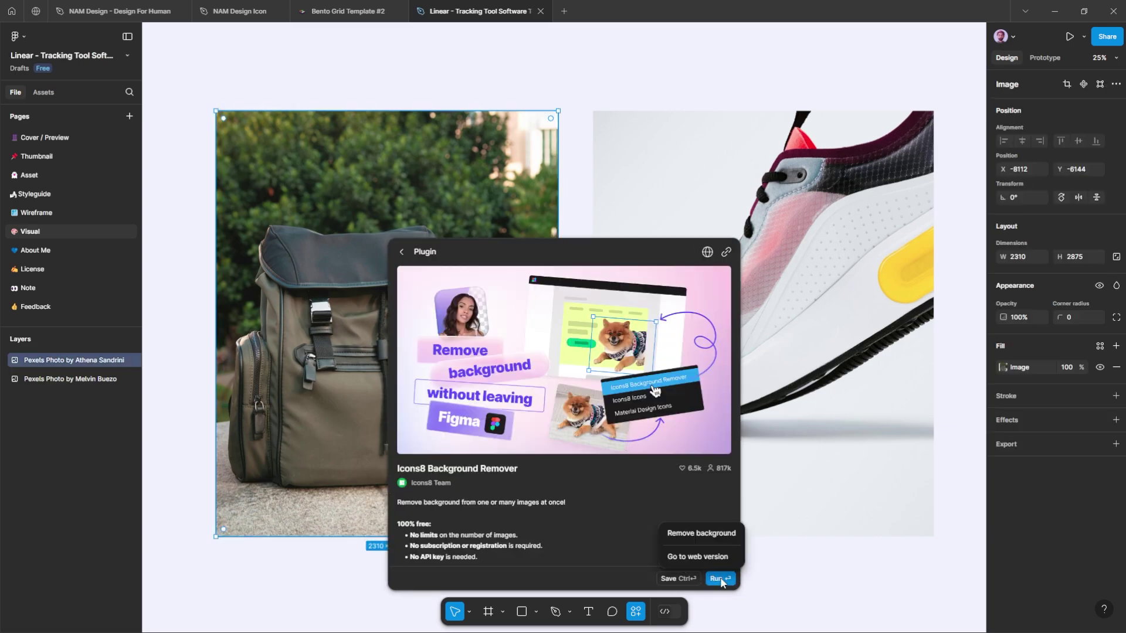
click(716, 534)
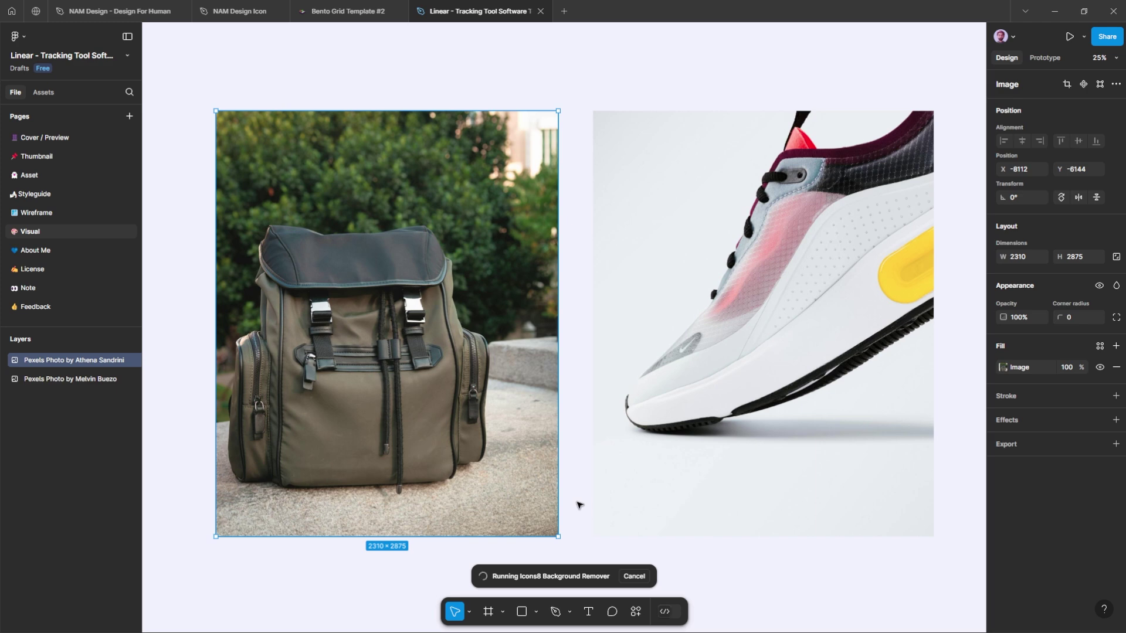
- Remove the background from the sneaker photo with Icons8 Background Remover, then check the backpack cutout and clear the selection
click(748, 289)
right_click(748, 288)
mouse_move(789, 496)
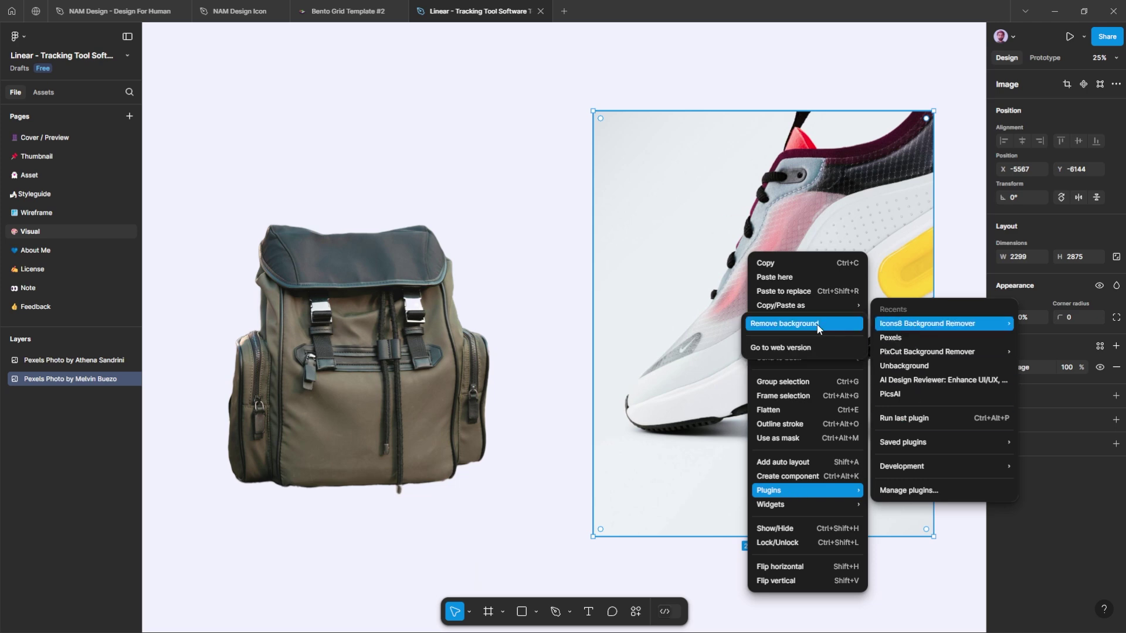
click(815, 327)
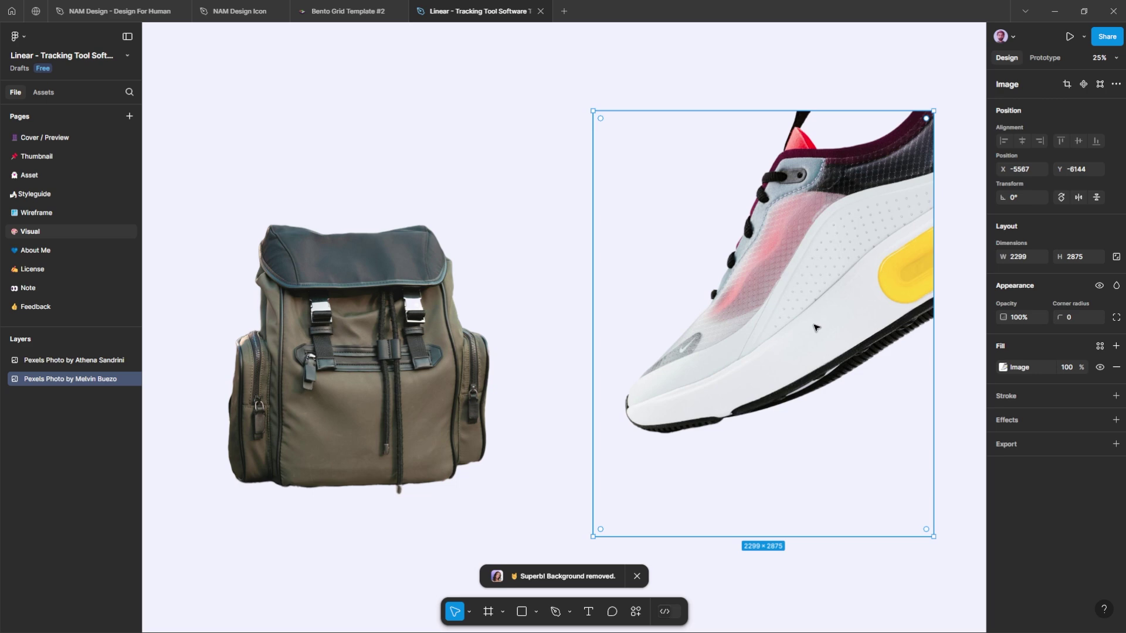
click(554, 412)
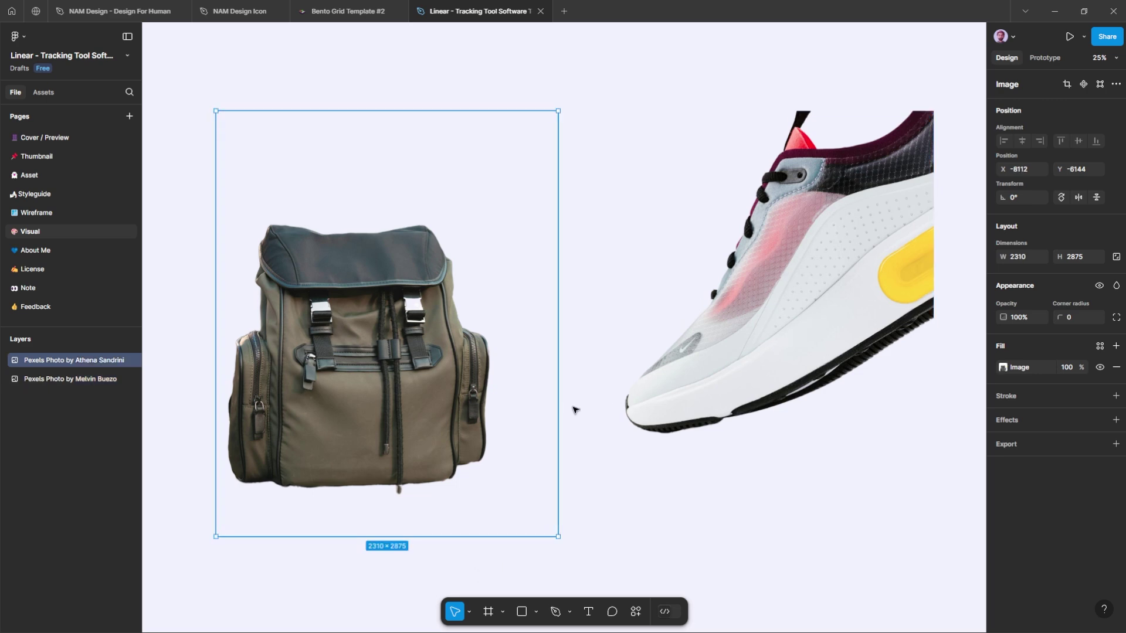
click(573, 410)
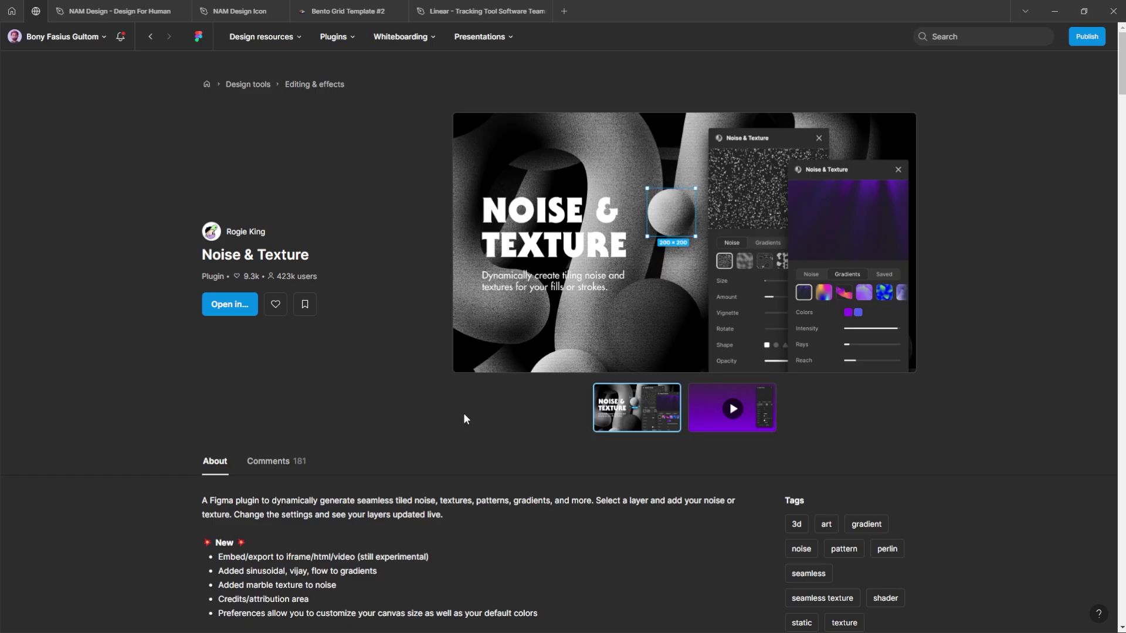
- Read the Noise & Texture plugin description, run the plugin in the Linear design file and place its window beside the Tested frame
scroll(515, 418, down, 3)
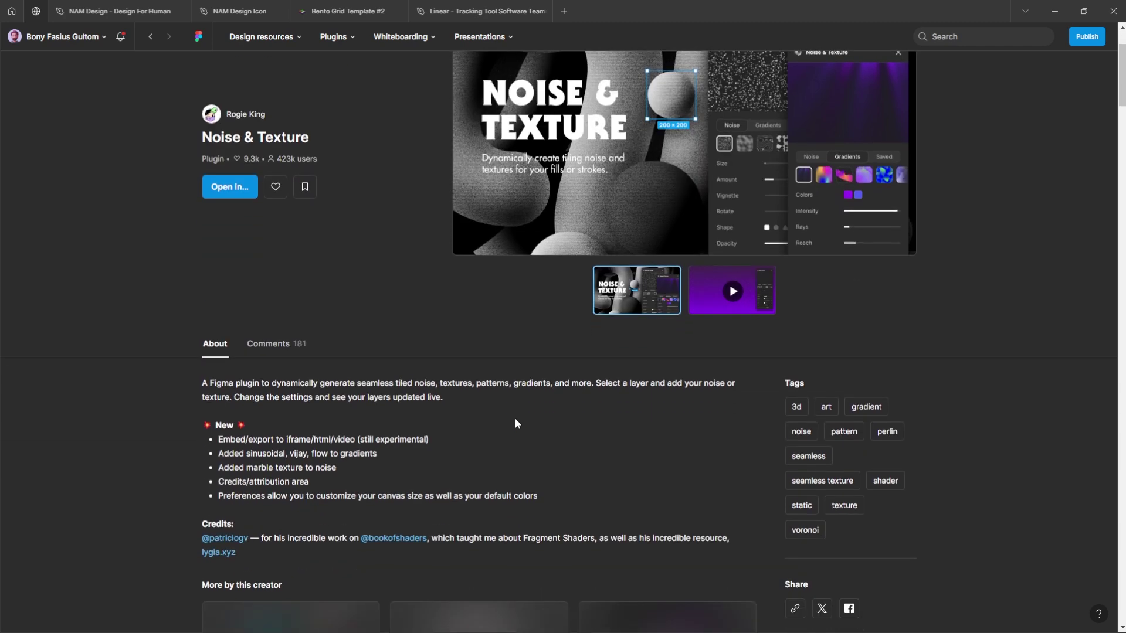
scroll(515, 418, up, 3)
click(235, 305)
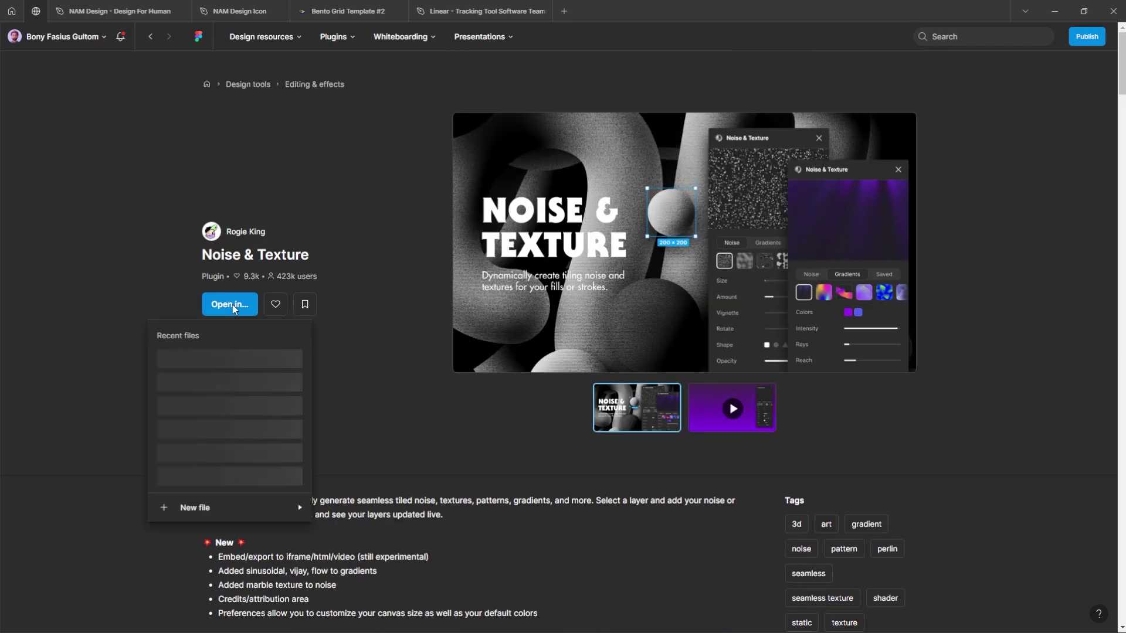
click(290, 359)
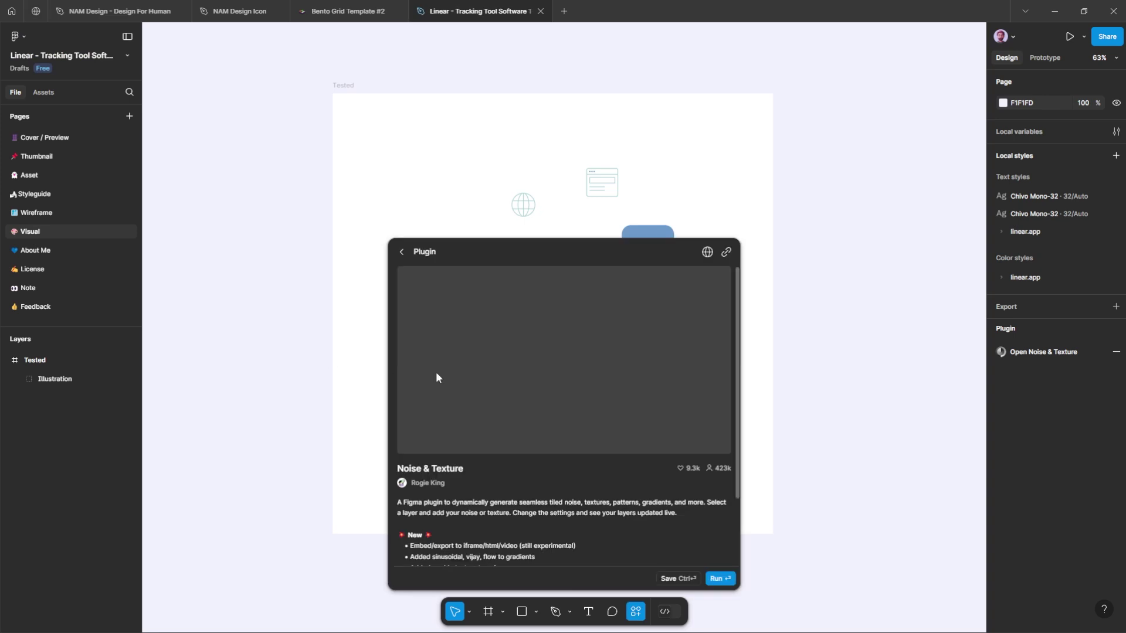
click(716, 579)
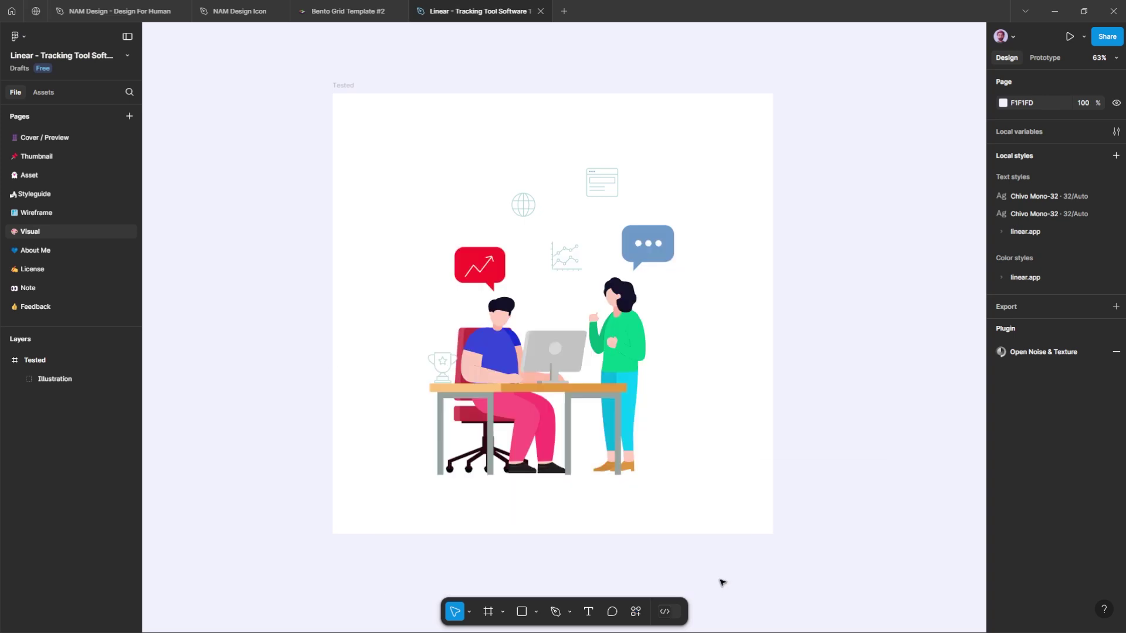
drag(810, 86, 852, 101)
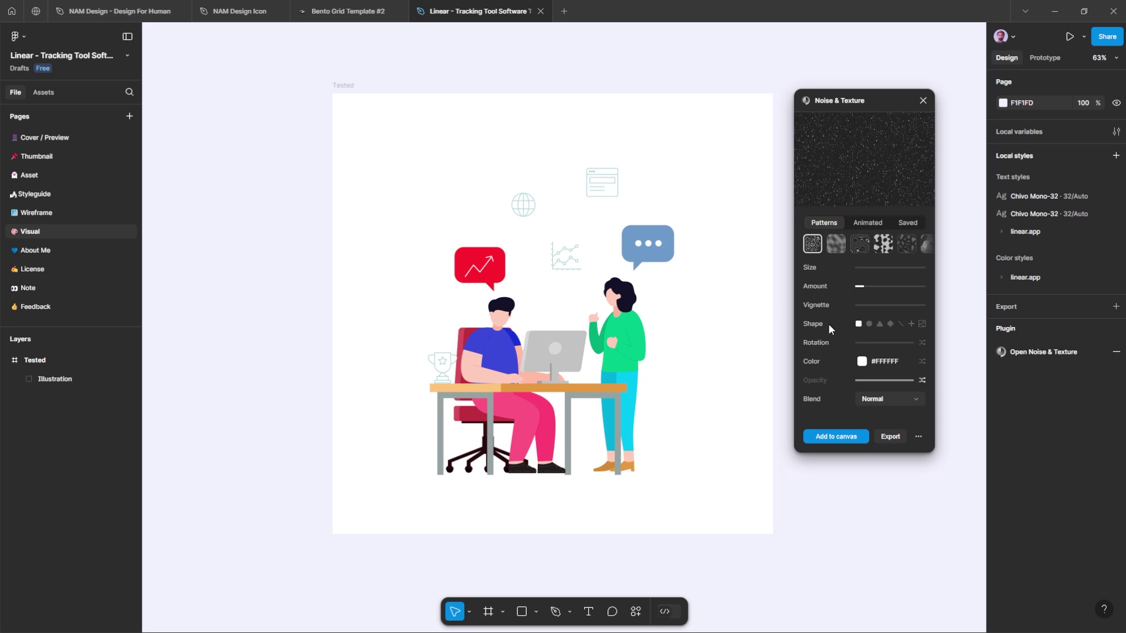
- Preview the static pattern presets of Noise & Texture, including Perlin (contour), Voronoi (flat) and Meta balls
click(837, 254)
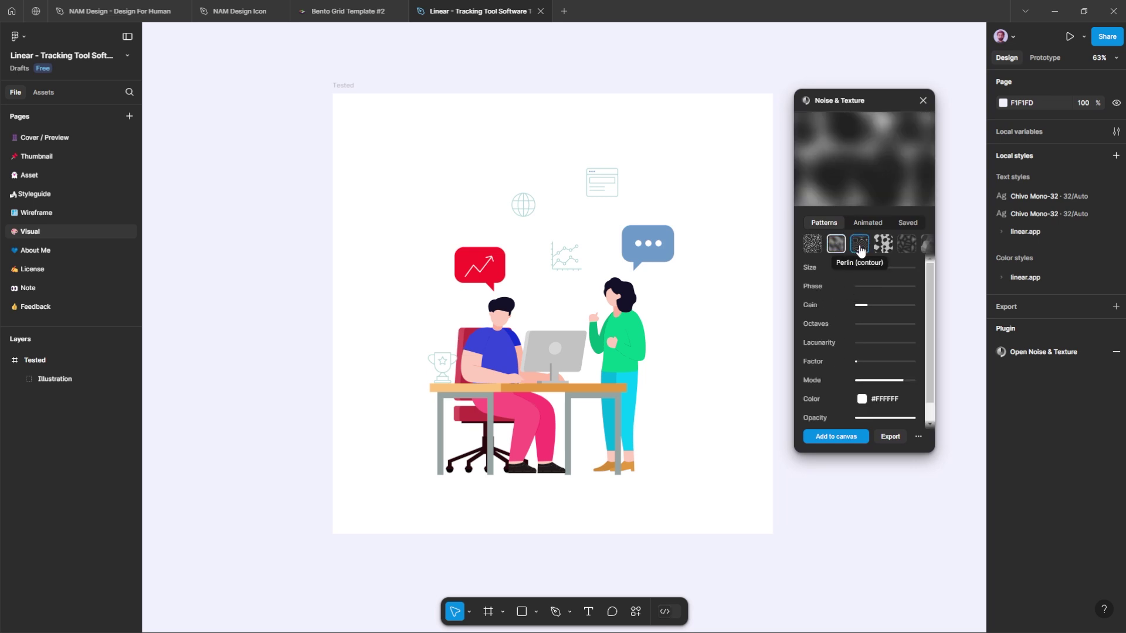
click(859, 247)
click(883, 246)
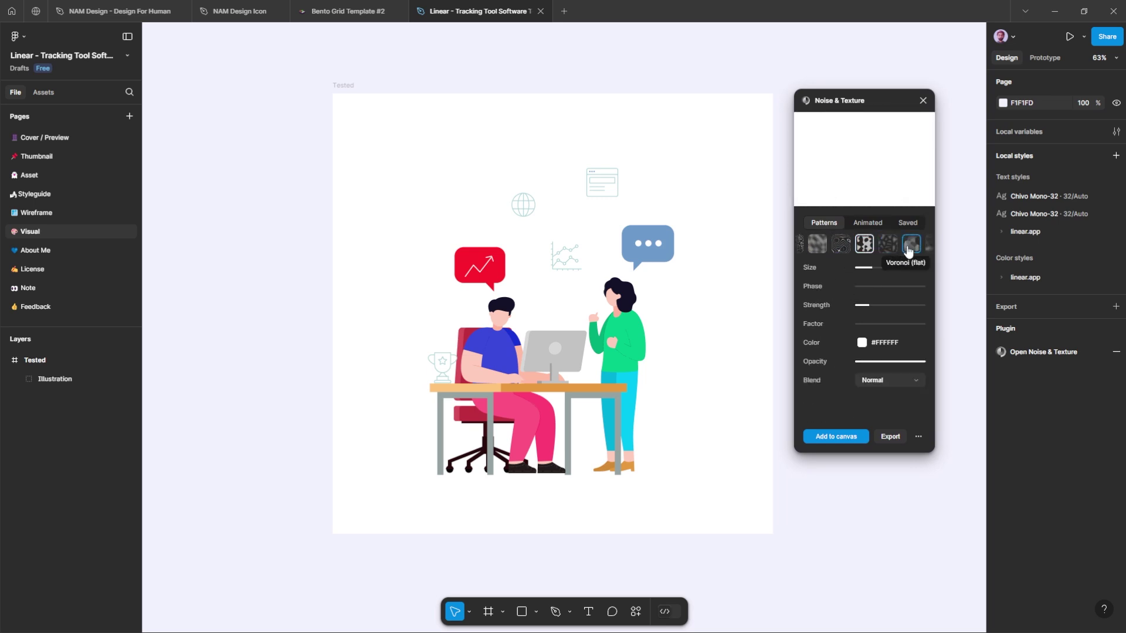
click(908, 250)
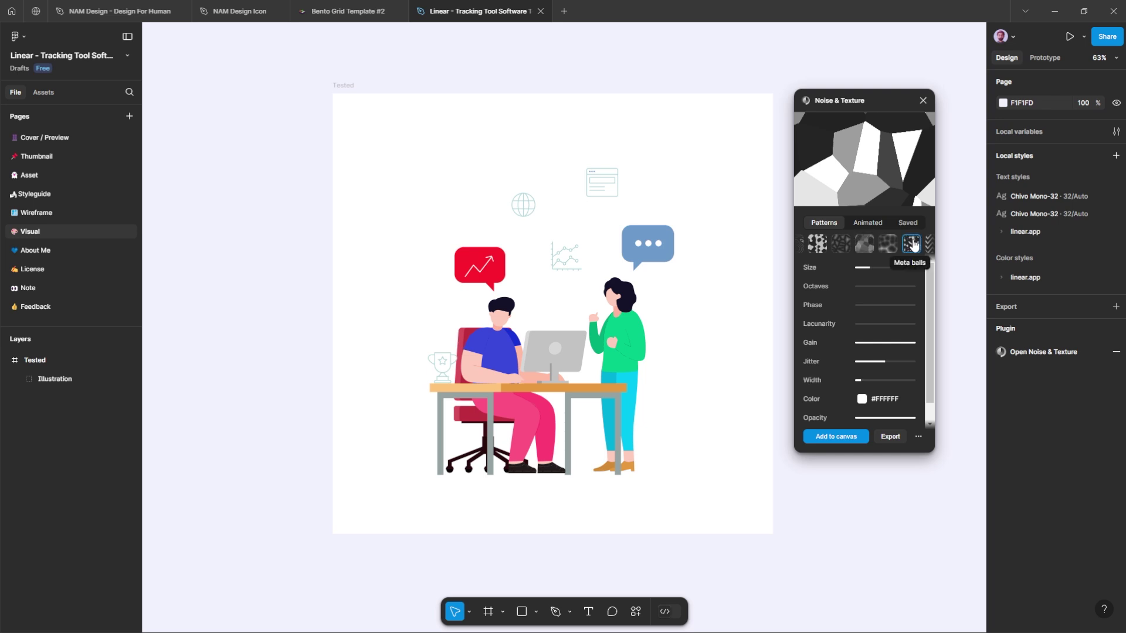
click(913, 244)
click(923, 244)
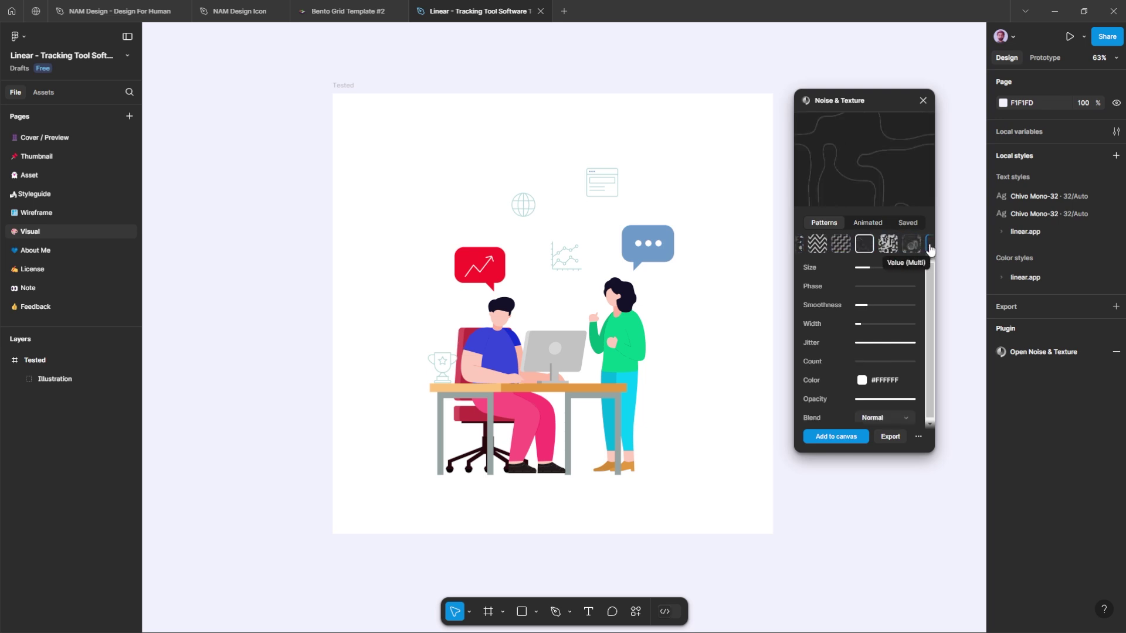
- Preview the animated presets of Noise & Texture, including the multicolour gradient
click(868, 222)
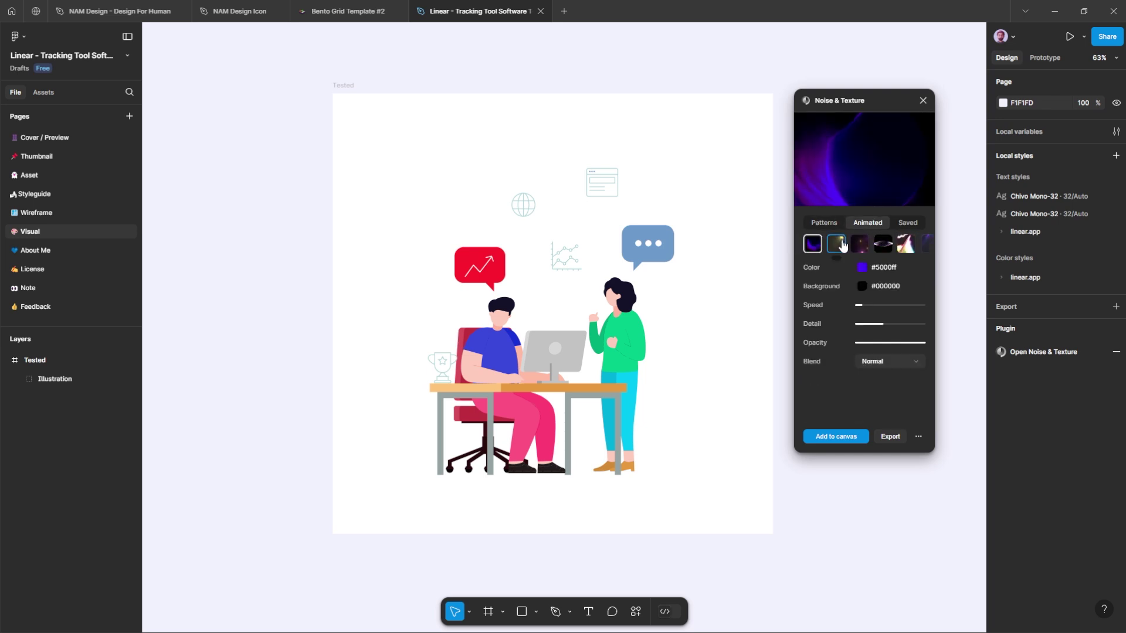
click(842, 246)
click(883, 244)
click(913, 245)
click(915, 245)
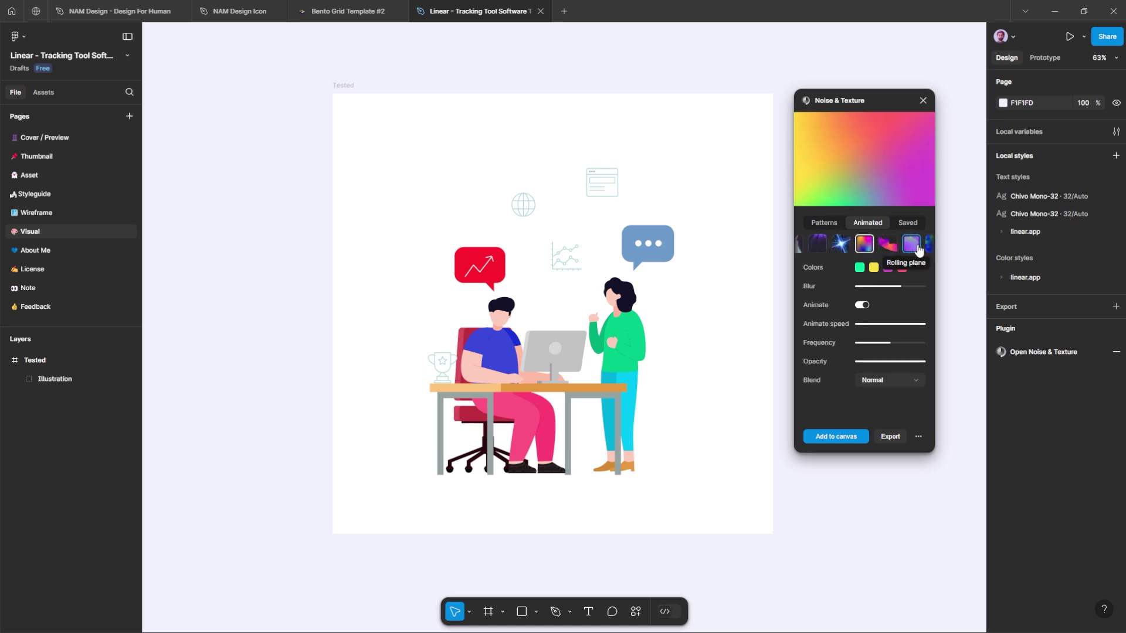